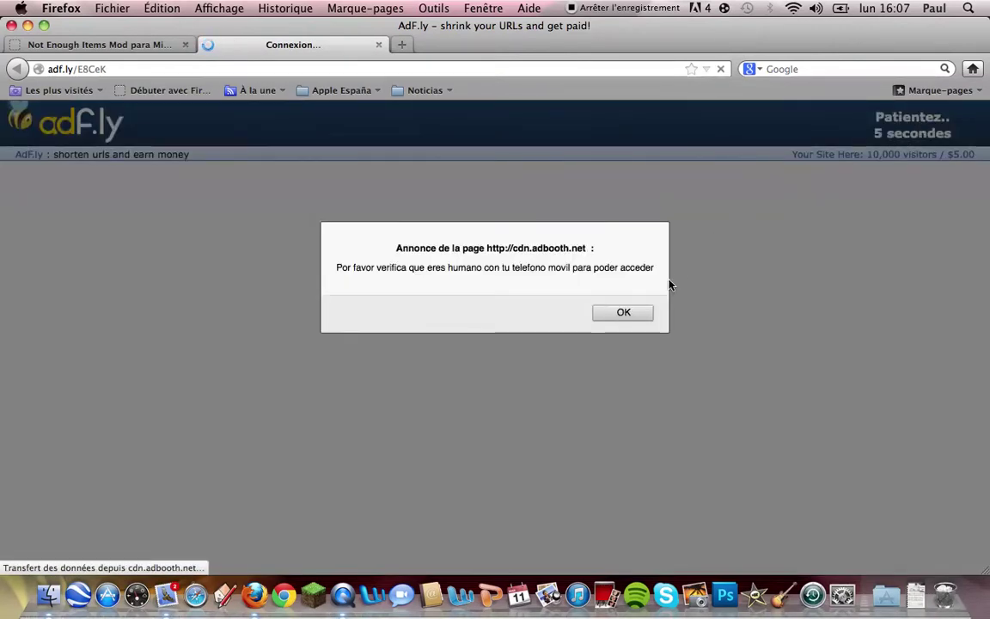
Step: Go through the ad page to the CodeChickenCore download, cancel the download and close its tab
click(637, 314)
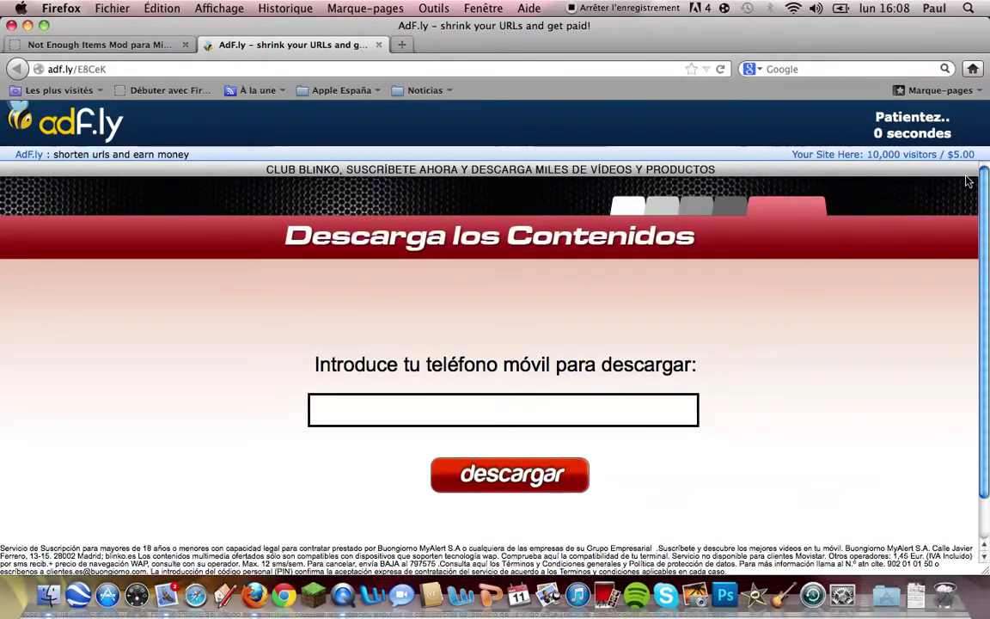
click(908, 121)
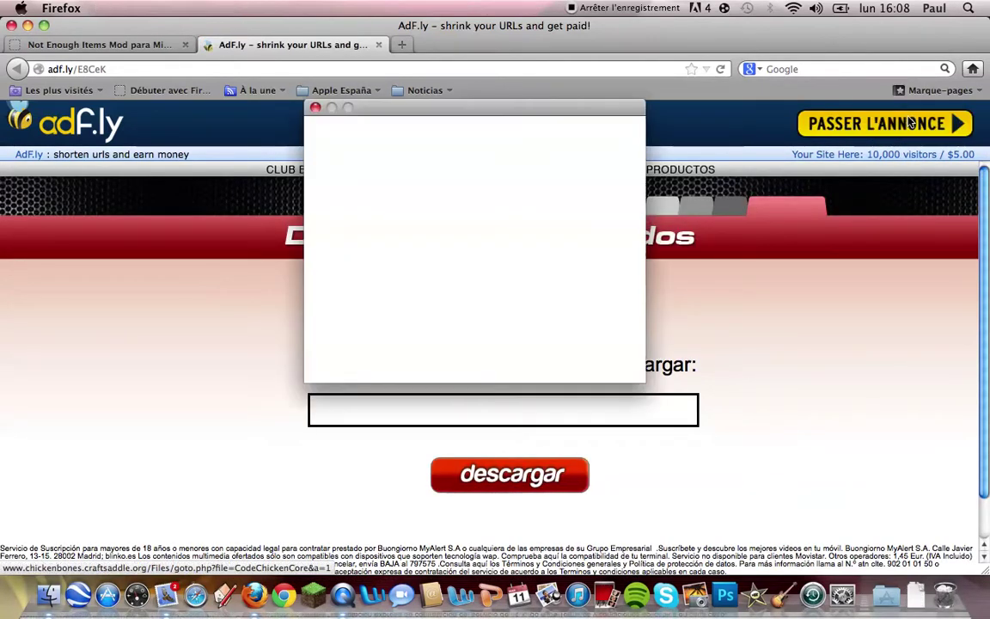
click(531, 339)
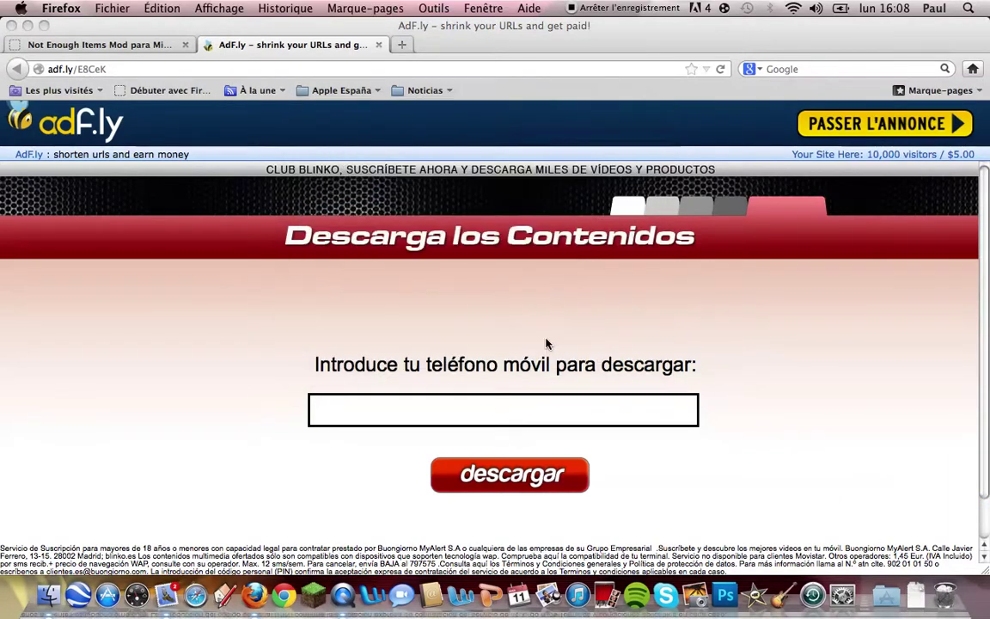
click(378, 44)
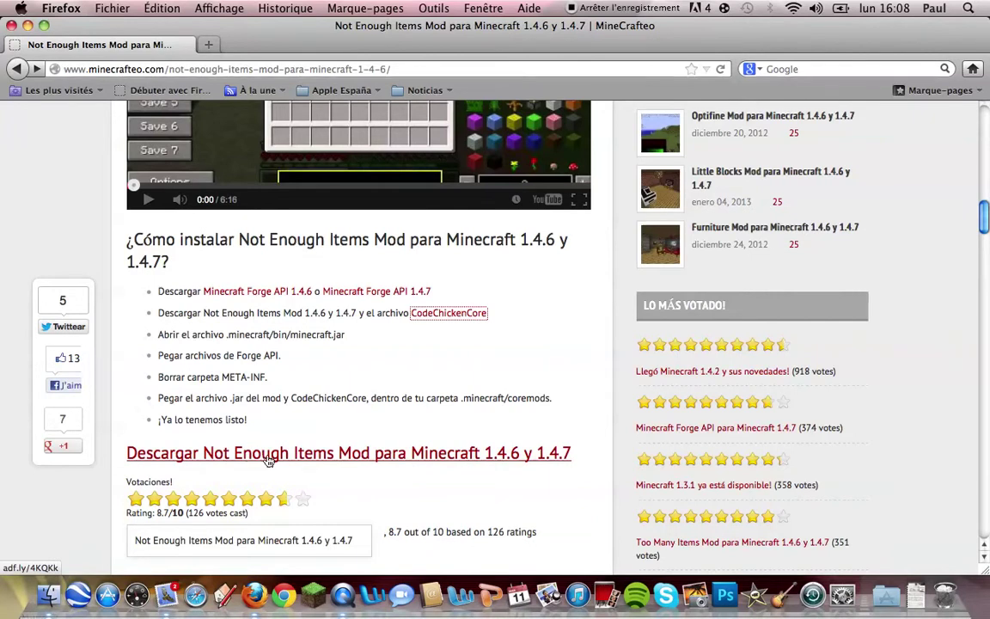
Step: Open the Not Enough Items download link, skip the ad, cancel saving NotEnoughItems 1.4.7.1.jar and close the ad tab
click(367, 464)
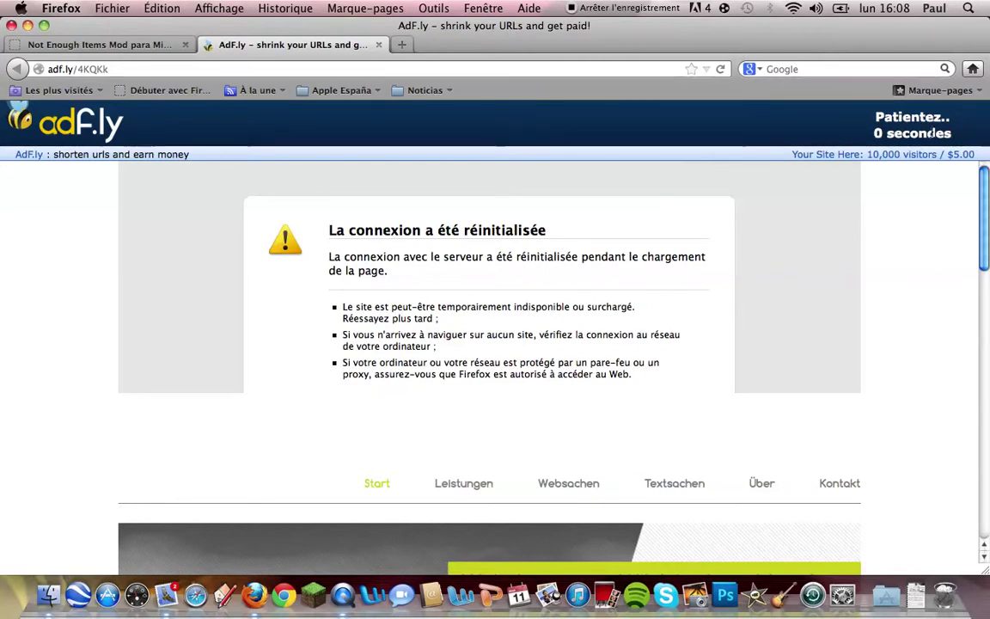
click(929, 129)
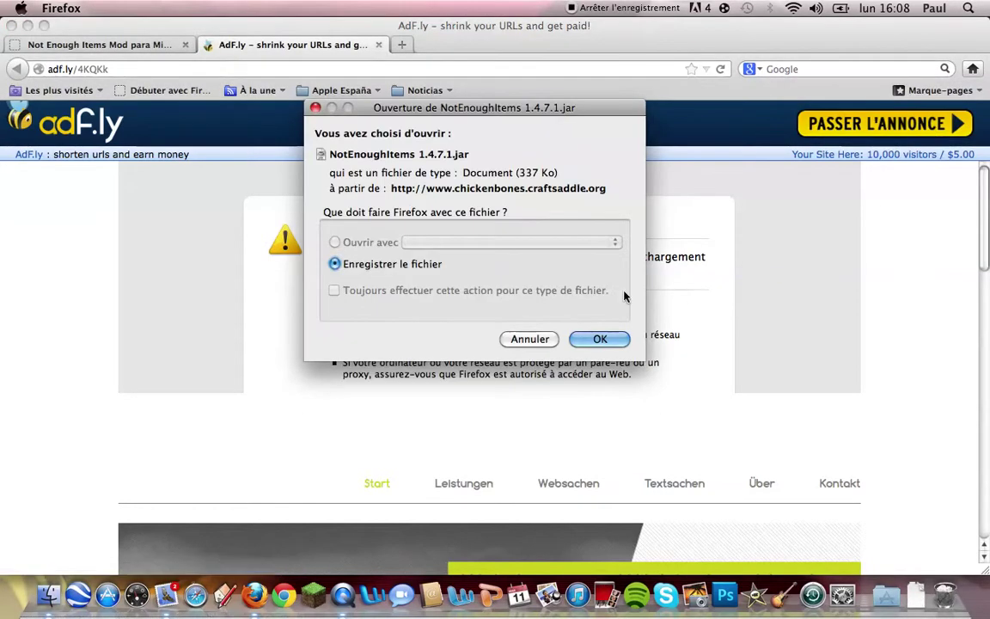
click(530, 339)
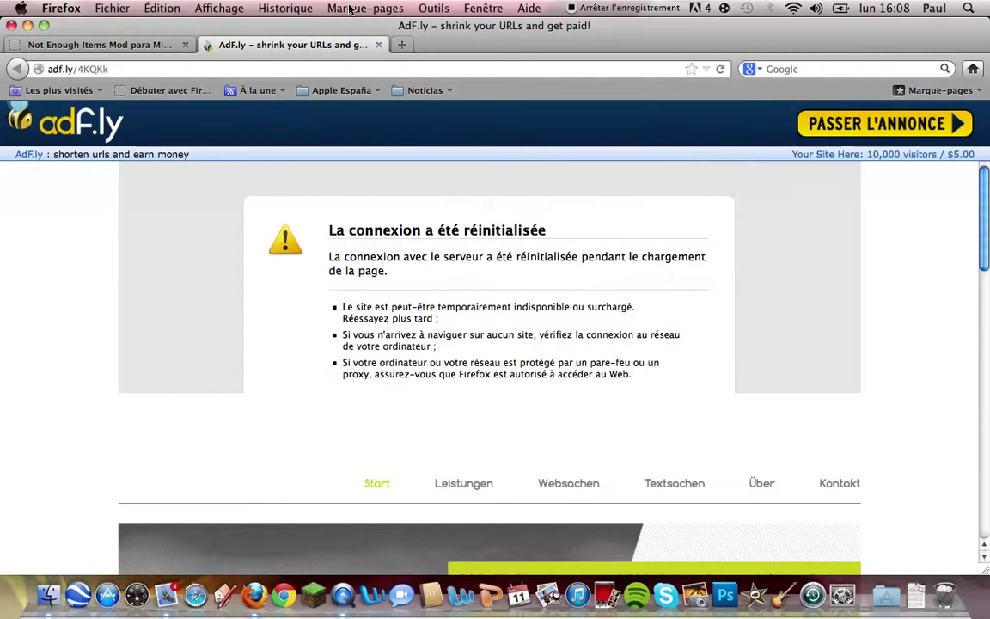
click(378, 44)
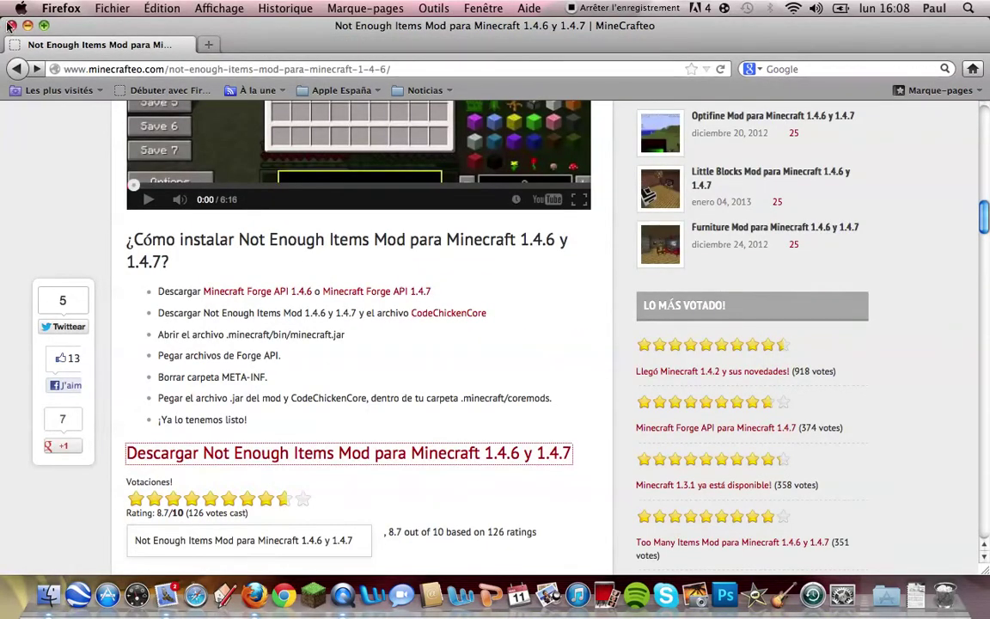
Step: Close the browser window, switch to Finder and open the Minecraft folder inside Téléchargements
click(11, 25)
click(49, 594)
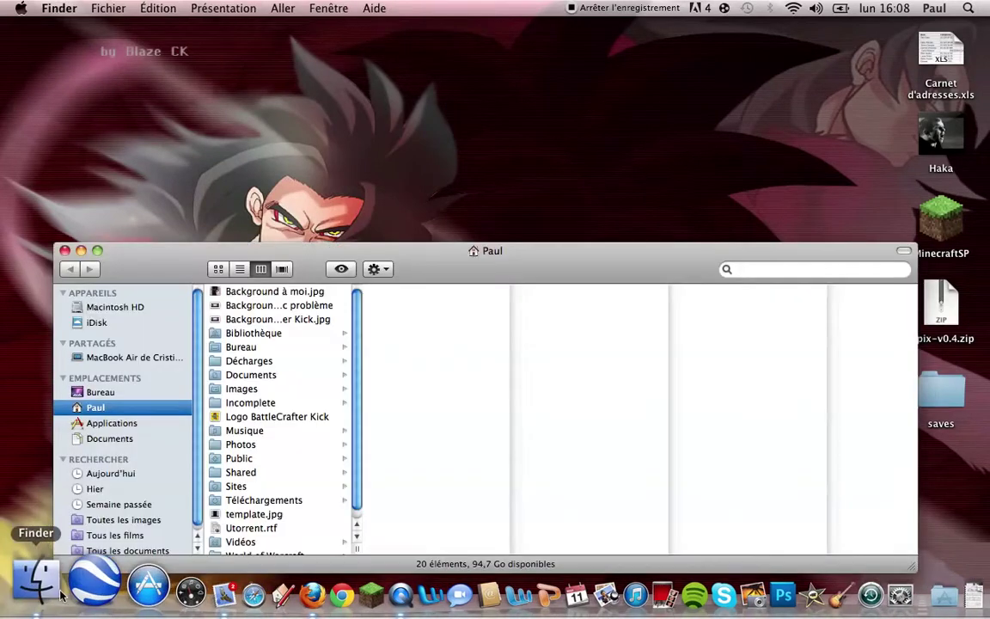
drag(423, 267, 442, 213)
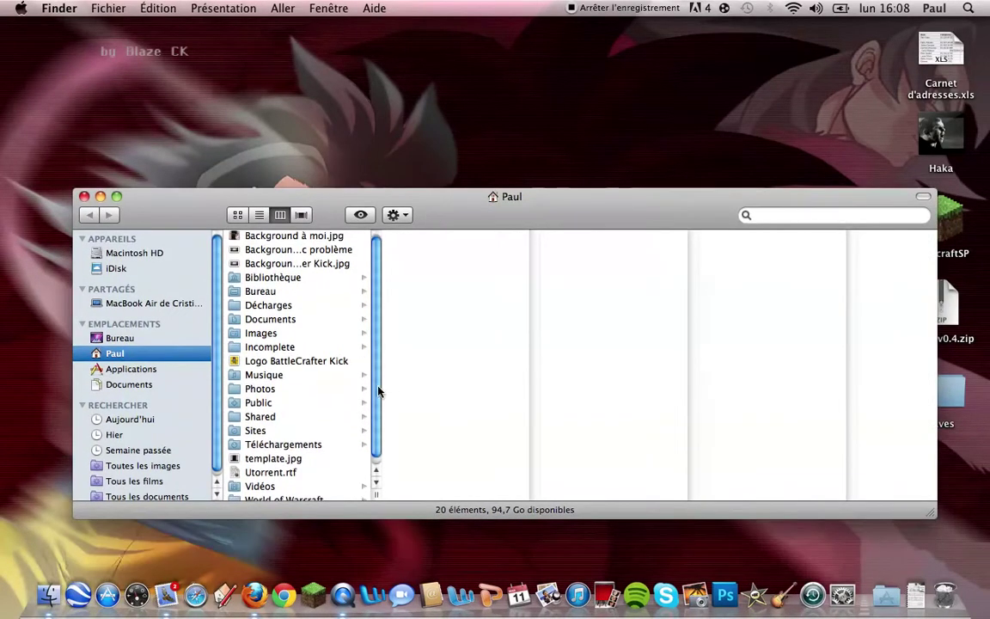
click(327, 444)
scroll(470, 426, down, 10)
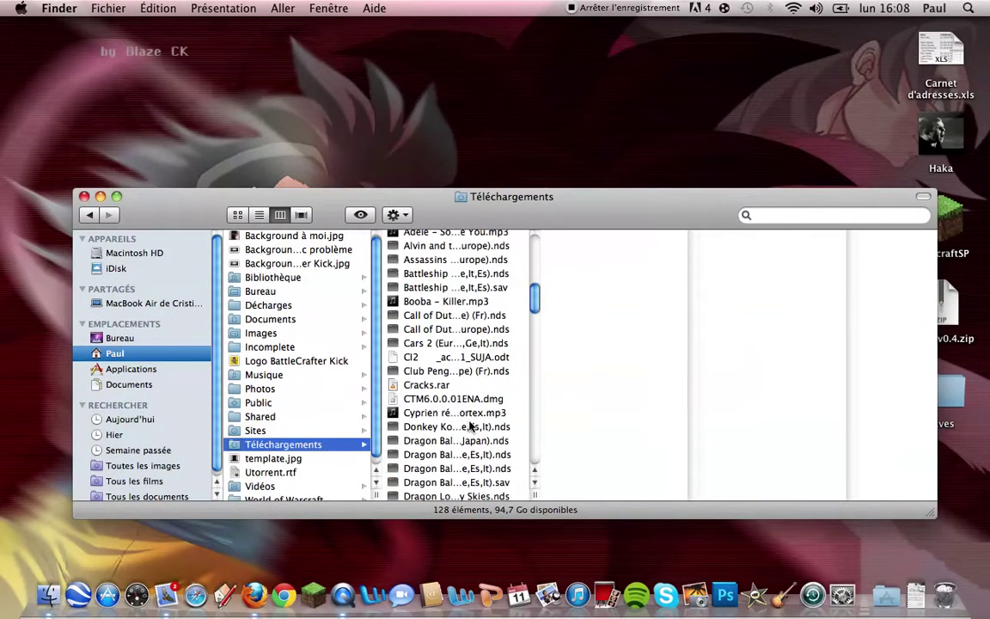
scroll(471, 425, down, 12)
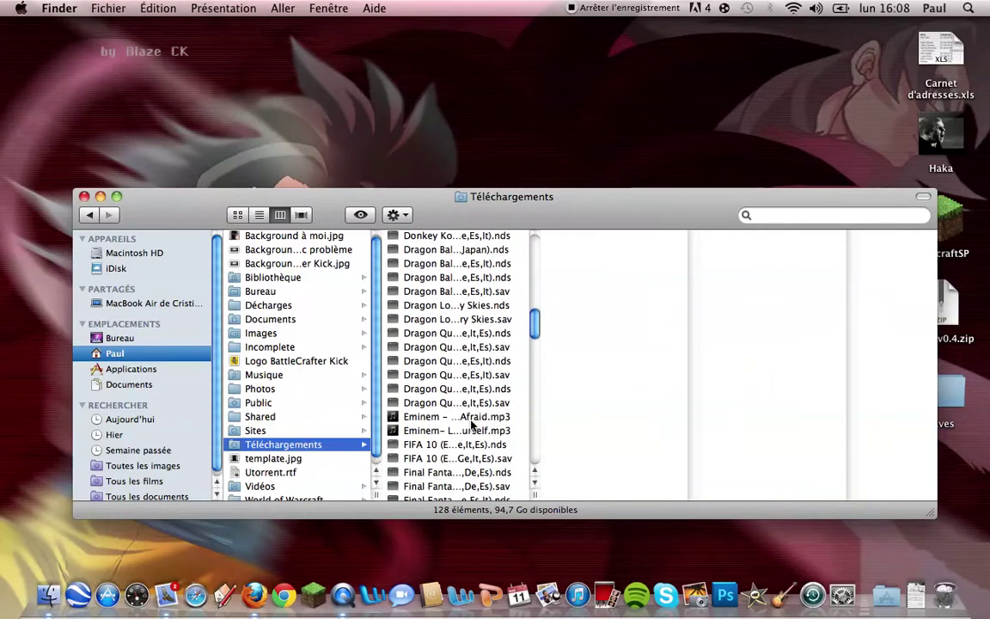
scroll(472, 423, down, 5)
click(425, 369)
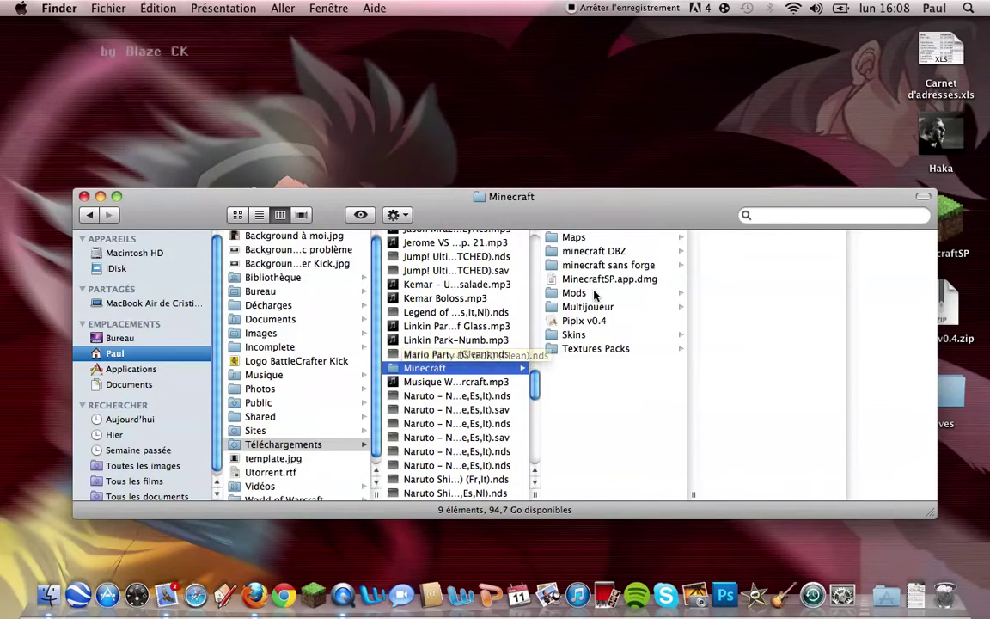
Step: Open the Mods folder inside the Minecraft folder and select NotEnoughItems 1.4.7.0.jar
scroll(472, 348, up, 3)
scroll(473, 348, up, 6)
scroll(448, 394, down, 12)
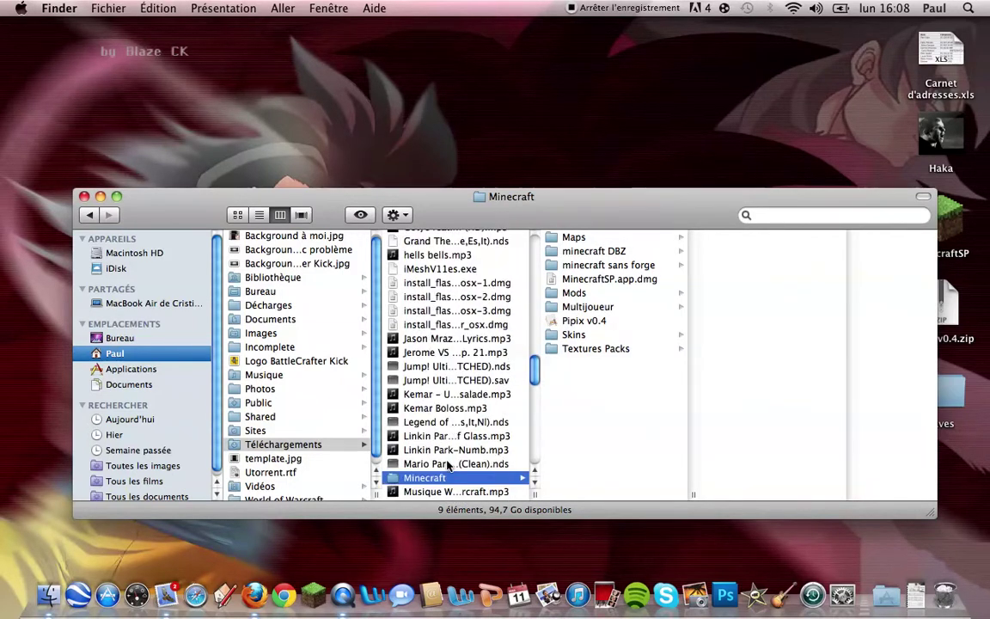
click(578, 293)
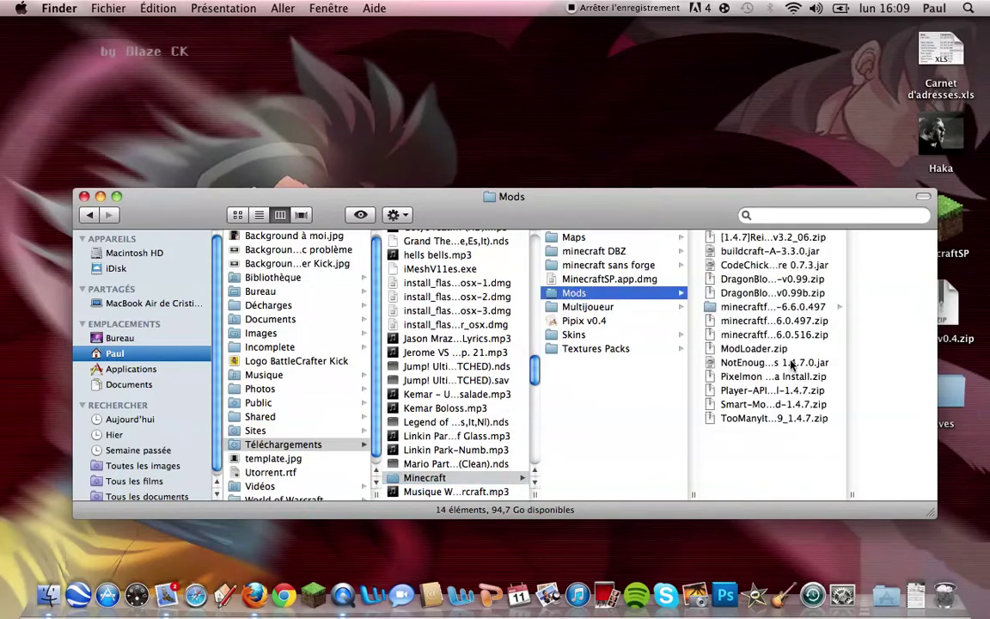
click(730, 362)
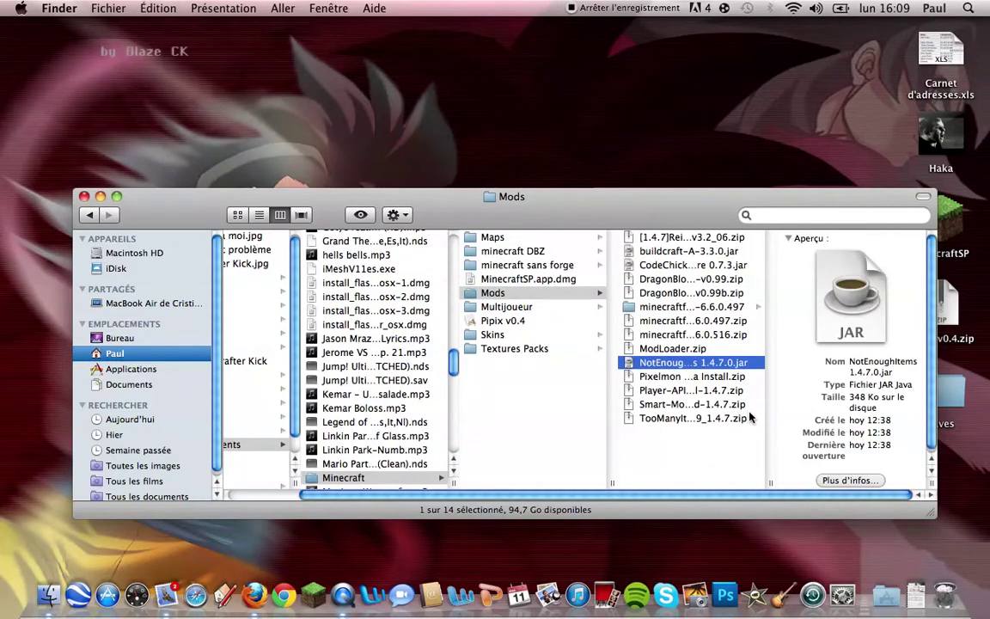
Step: Move the previously extracted Minecraft Forge 6.6.0.497 folder to the trash and extract the 6.6.0.497 zip again
right_click(655, 304)
click(548, 303)
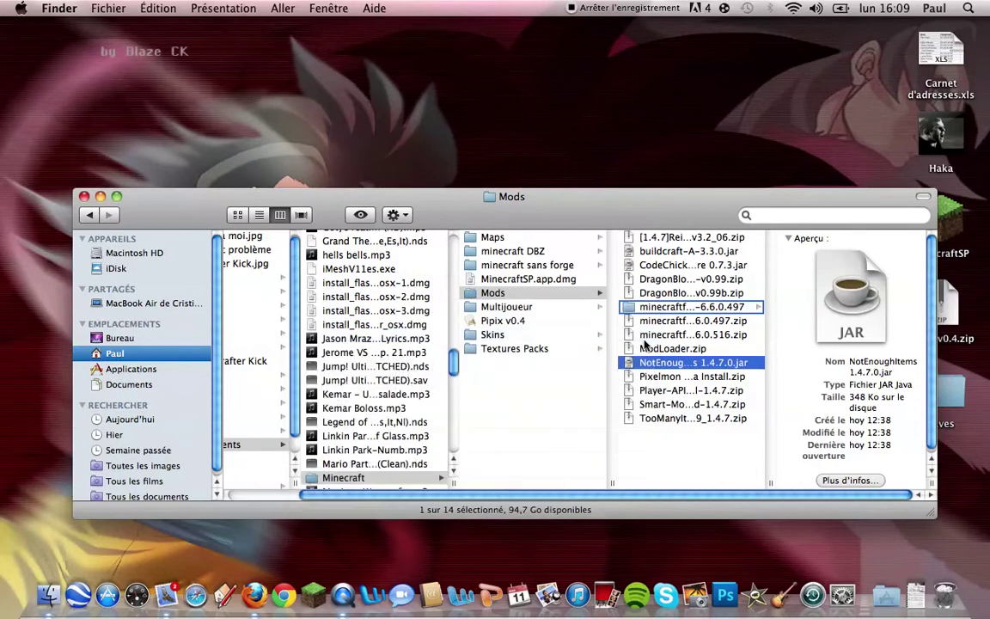
click(691, 308)
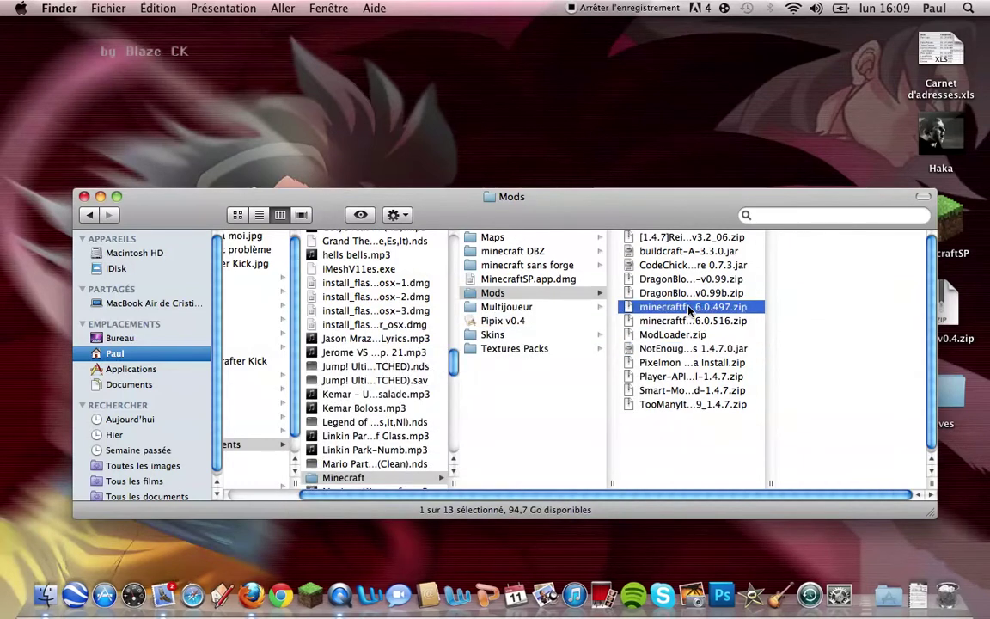
double_click(691, 307)
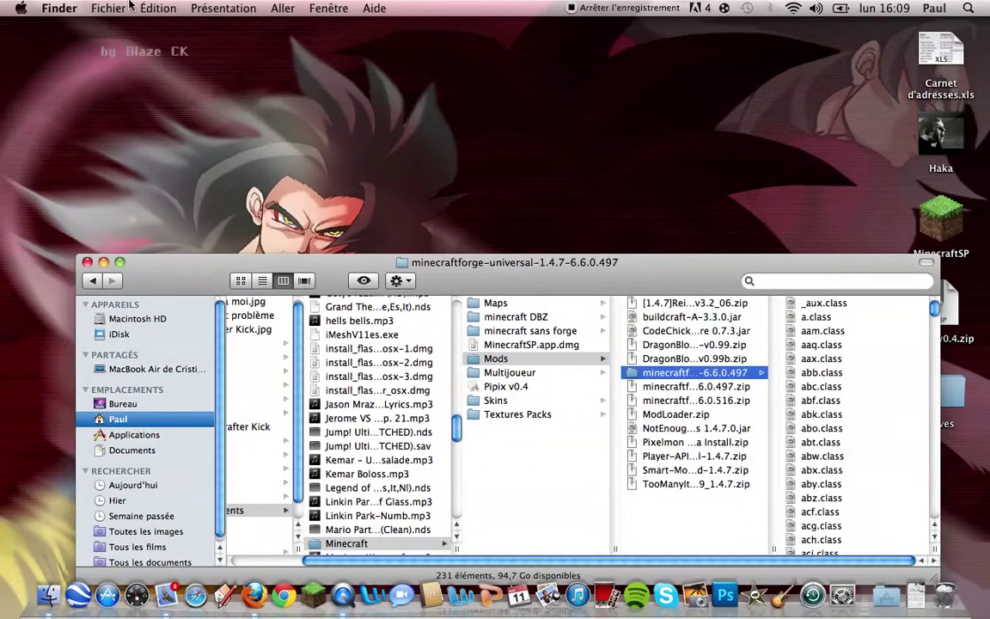
Step: Open a second Finder window above the first and go to Bibliothèque/Application Support/minecraft/bin
click(129, 6)
click(112, 27)
drag(366, 203, 354, 31)
click(261, 107)
click(421, 81)
scroll(430, 172, down, 2)
scroll(590, 244, down, 5)
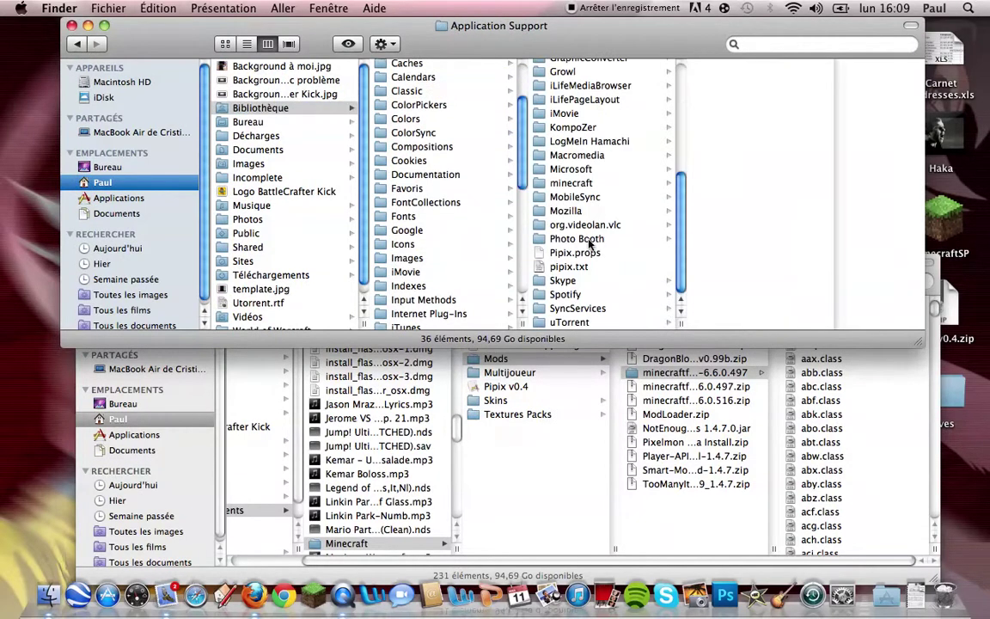
click(593, 184)
click(729, 66)
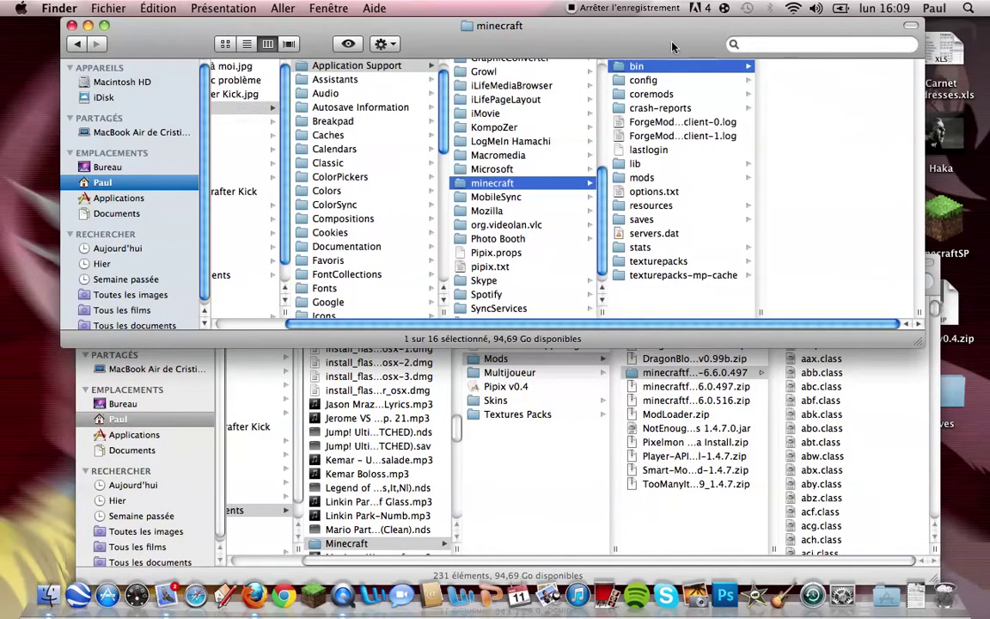
Step: Move the old minecraft folder in bin to the trash and unpack minecraft.jar with Utilitaire d'archive
right_click(809, 104)
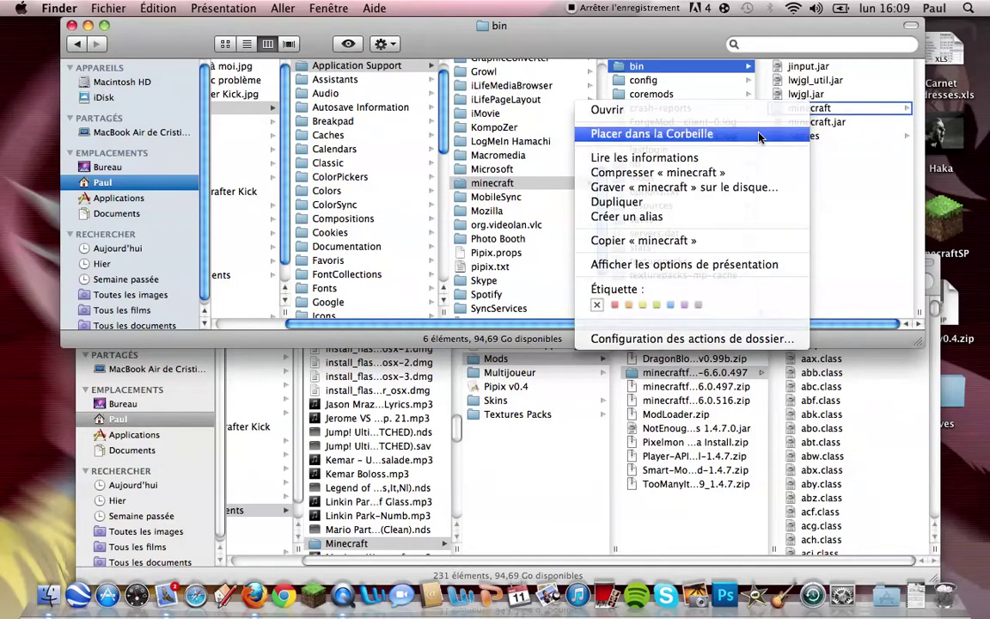
click(749, 133)
click(818, 109)
drag(657, 35, 635, 35)
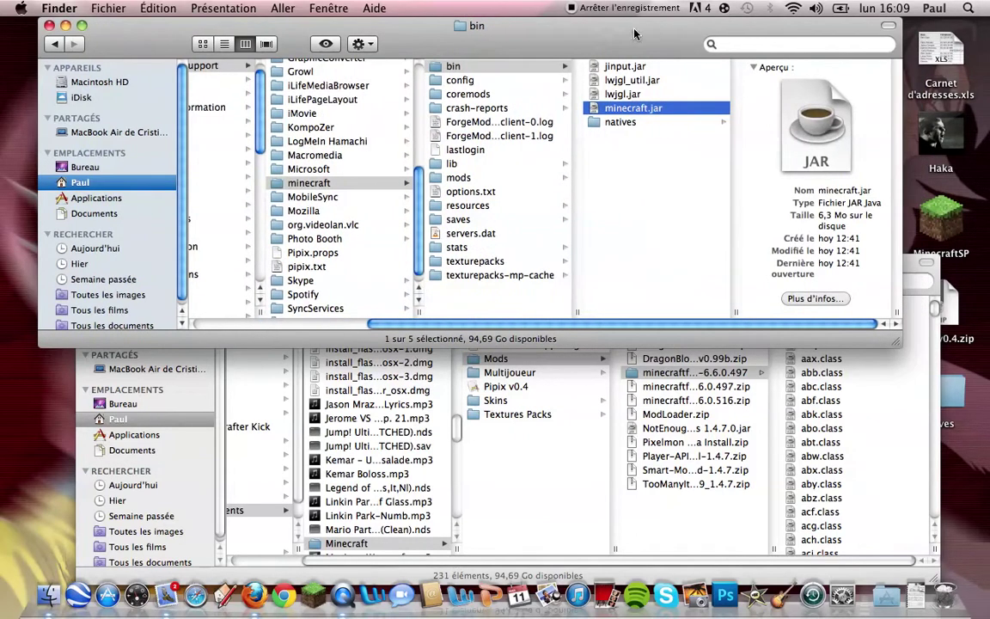
right_click(643, 107)
mouse_move(679, 127)
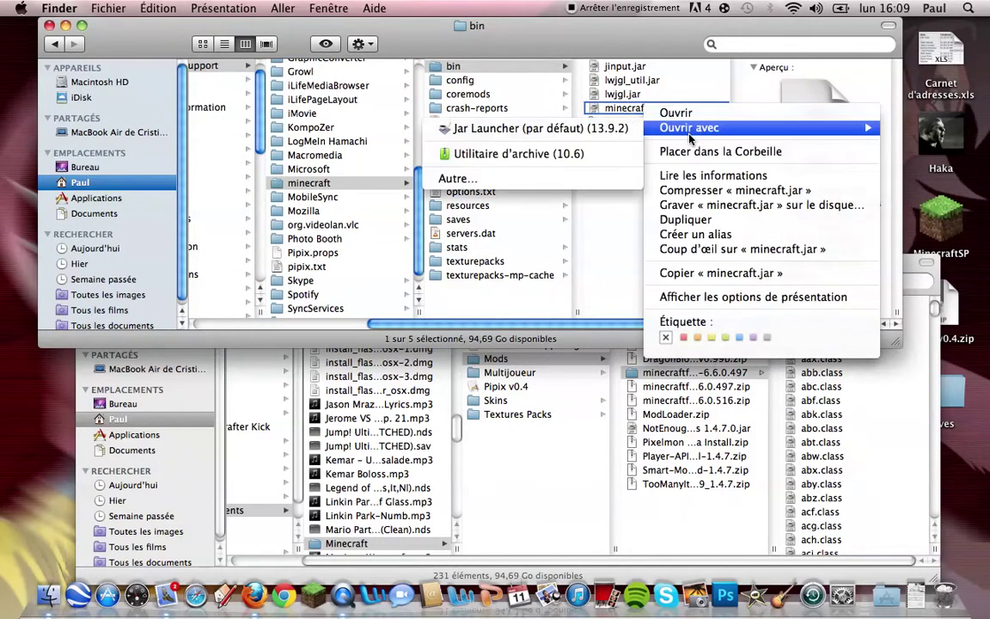
click(610, 155)
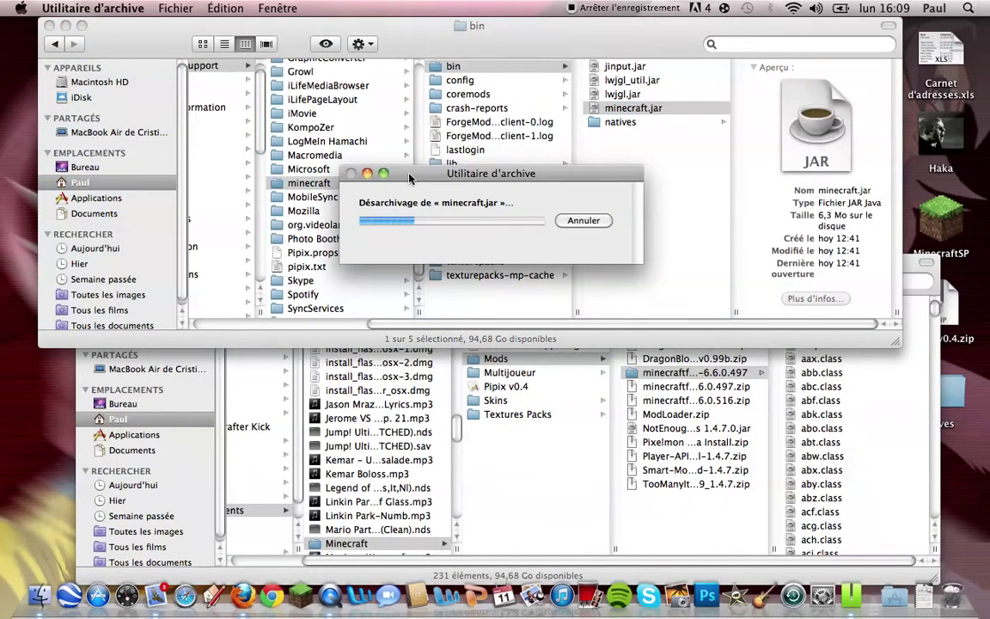
mouse_move(418, 179)
mouse_down()
mouse_move(428, 175)
mouse_move(404, 190)
mouse_up()
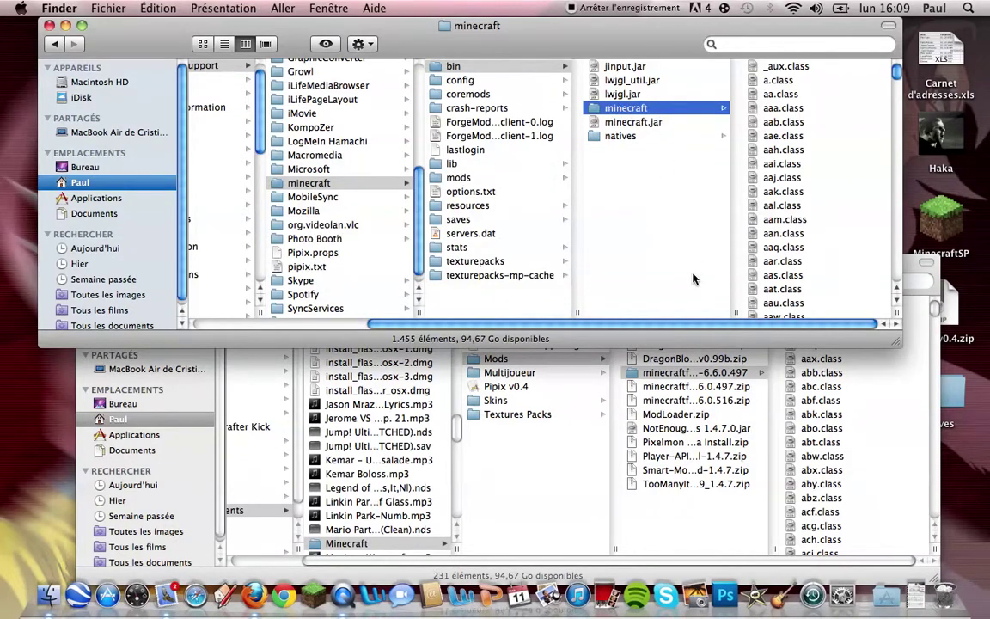
Step: Move minecraft.jar out of the bin folder onto the desktop
click(636, 123)
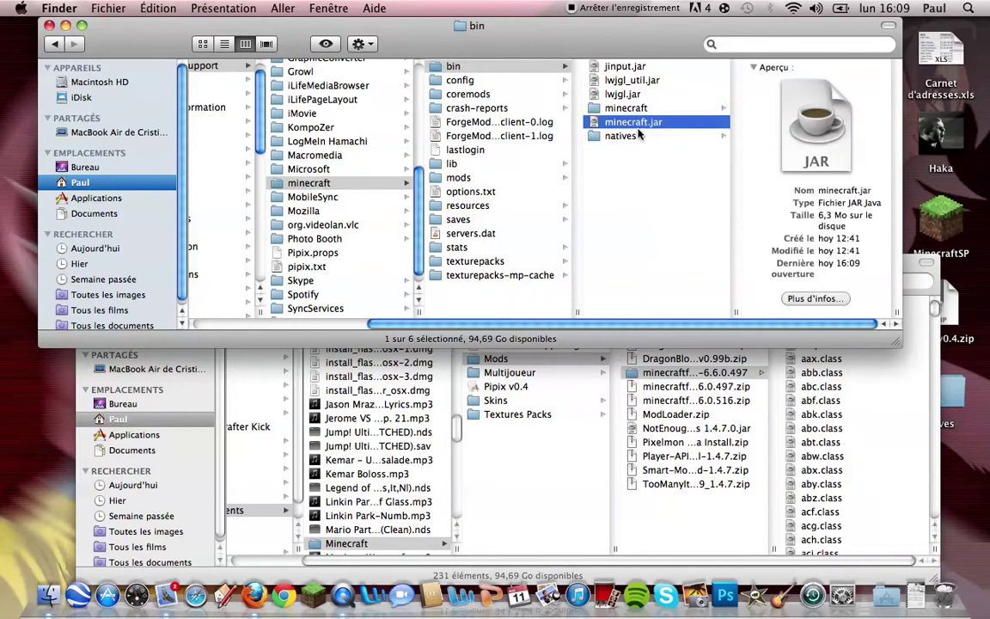
drag(638, 127, 961, 473)
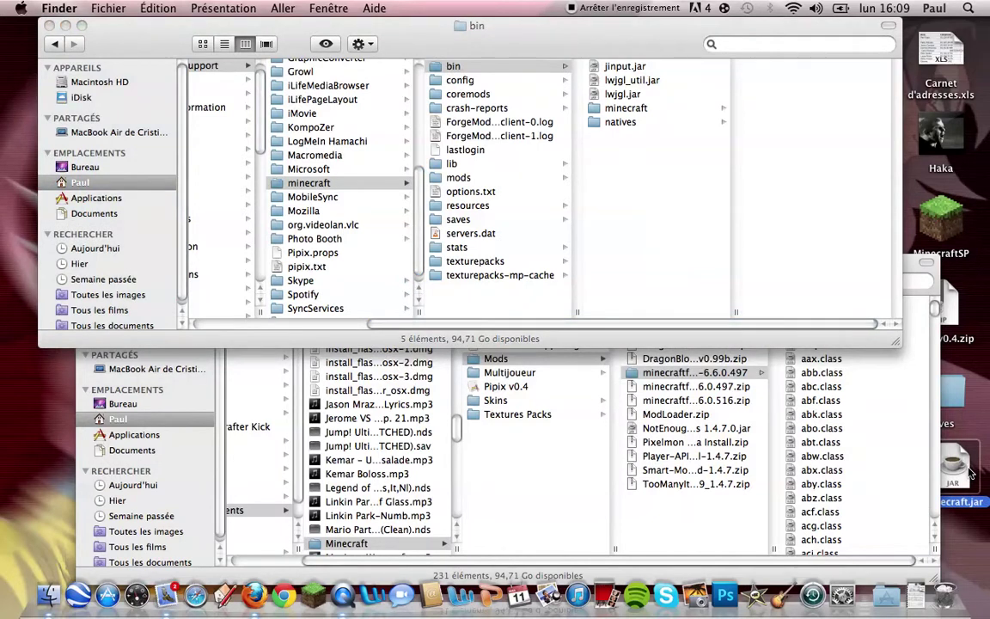
click(576, 100)
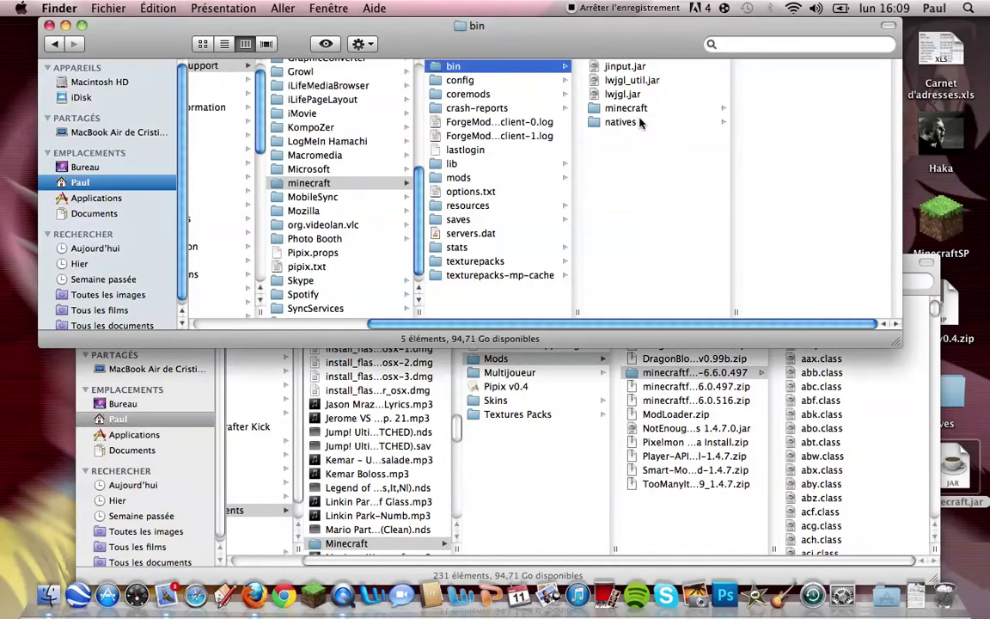
Step: Move all files from the extracted Forge folder into the unpacked minecraft folder in bin, replacing the existing ones
click(643, 107)
click(700, 374)
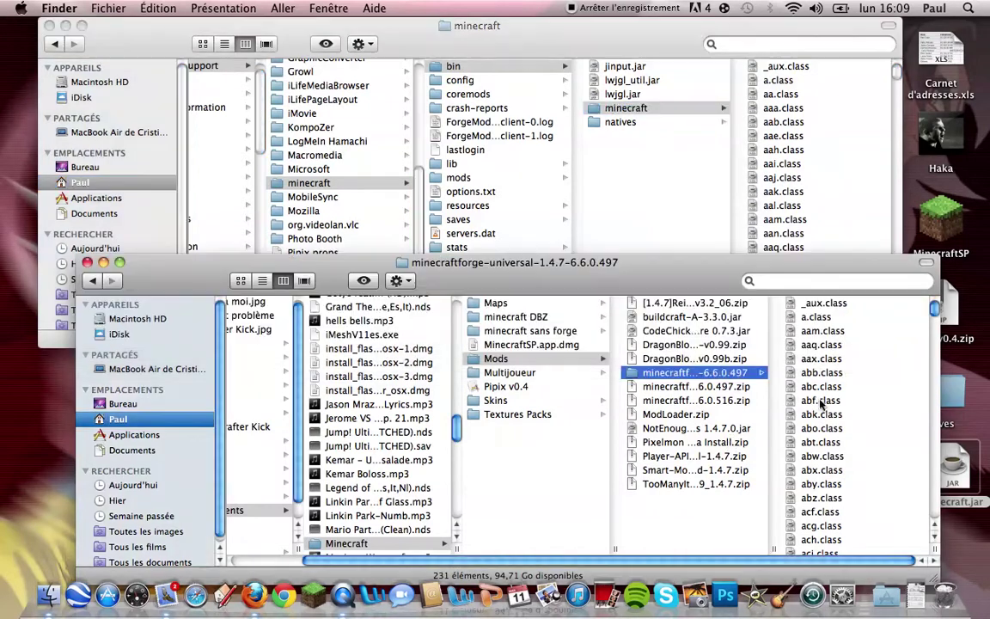
click(827, 303)
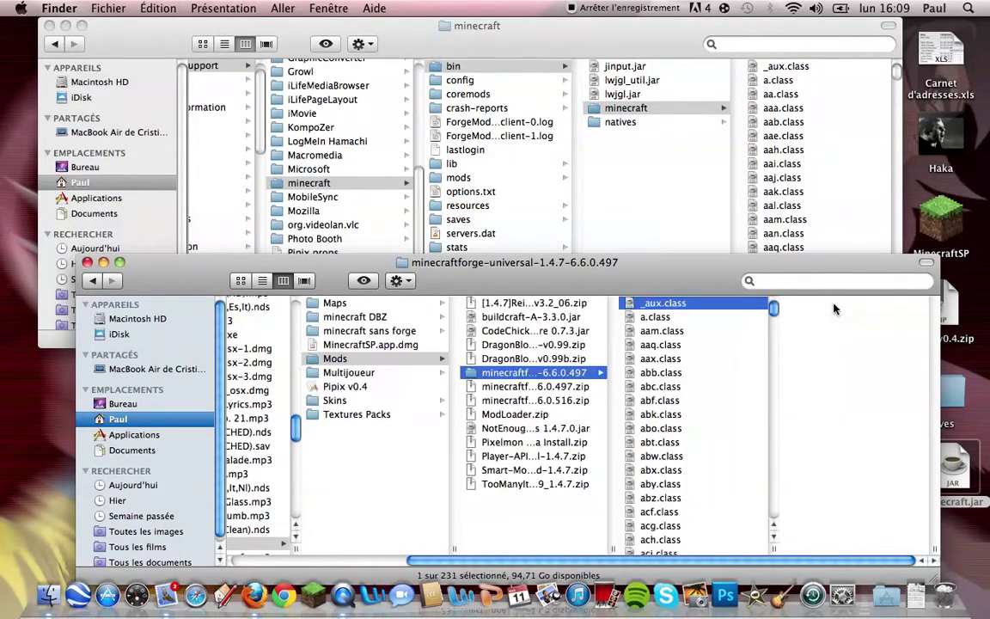
key(super+a)
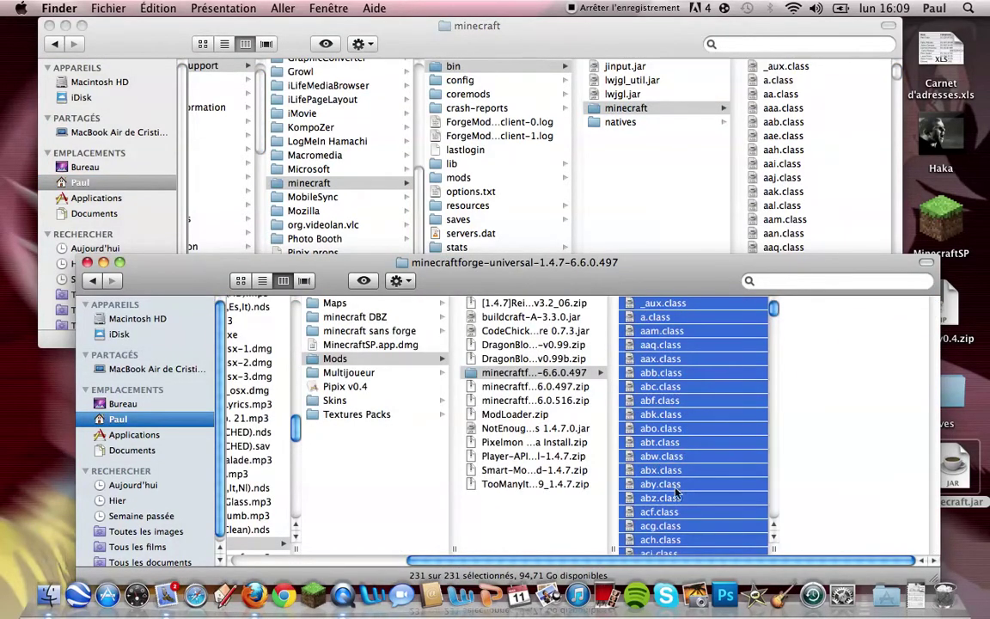
drag(644, 522, 776, 220)
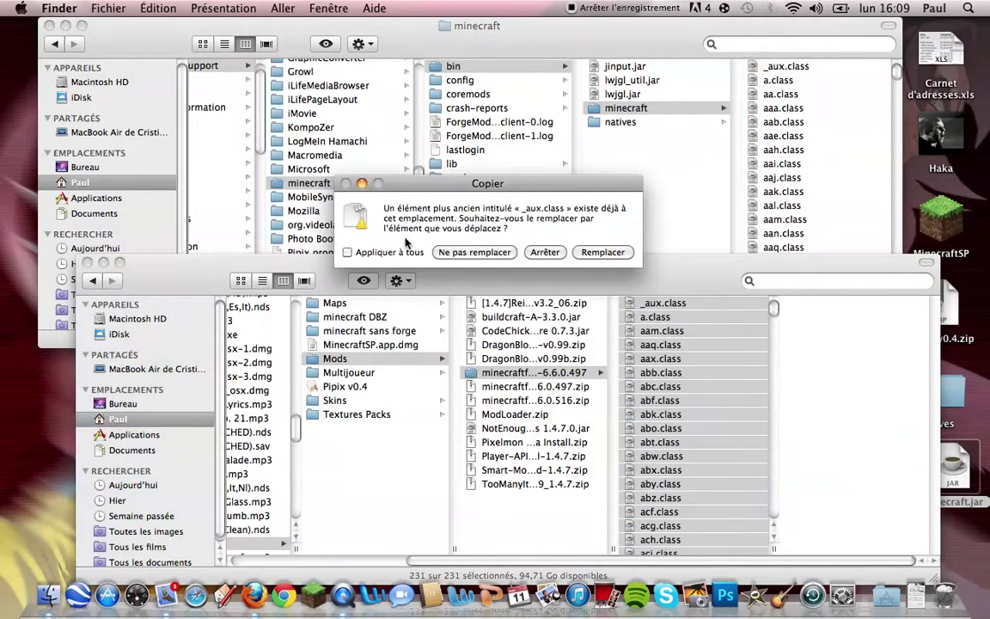
click(602, 252)
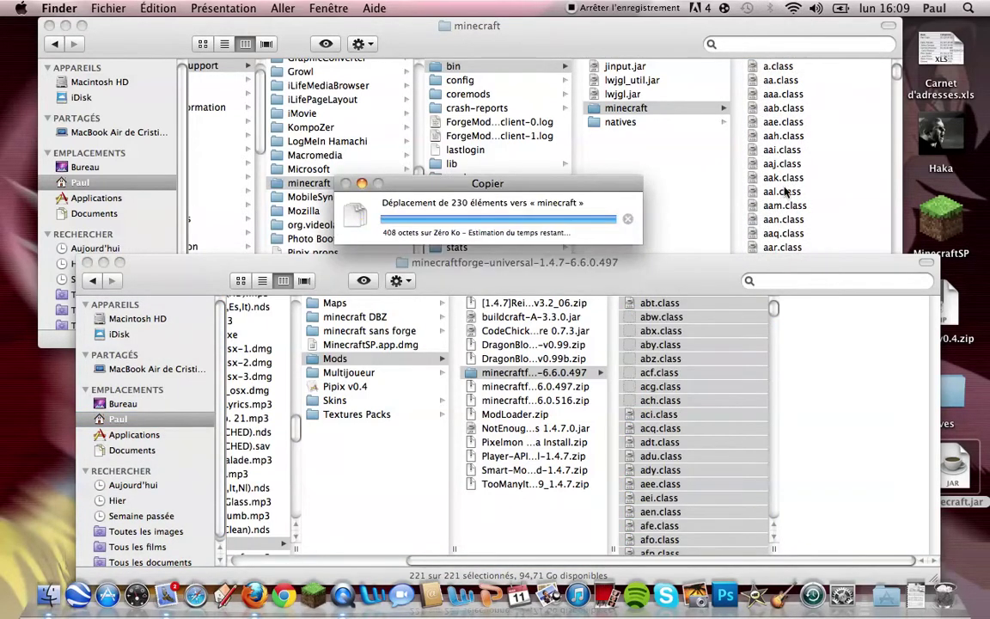
scroll(786, 180, down, 5)
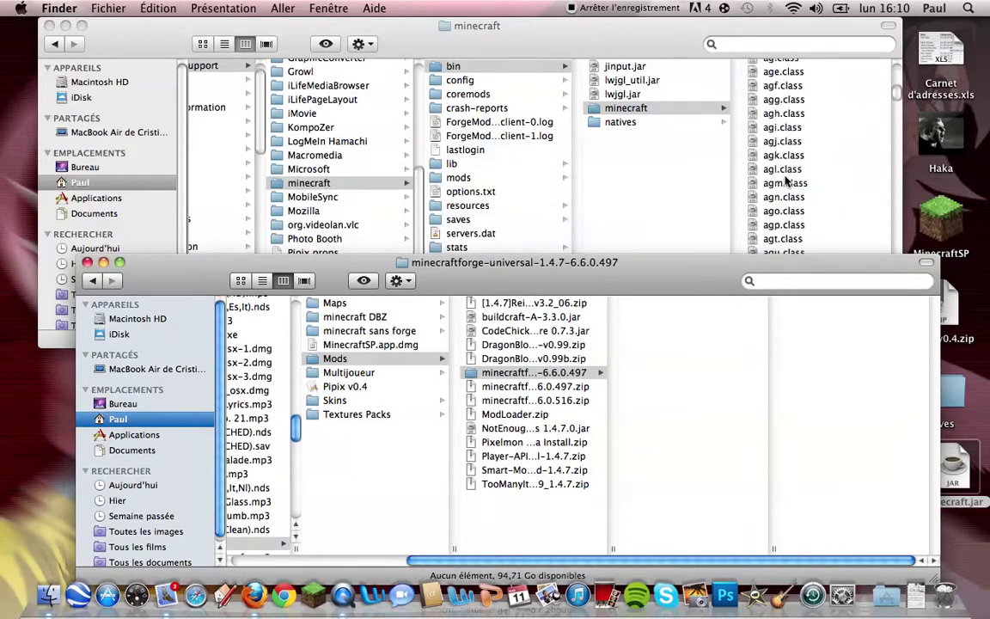
Step: Move FORGE.SF and the .MF file from META-INF in the unpacked minecraft folder to the trash
click(829, 200)
scroll(839, 198, down, 10)
scroll(838, 198, down, 20)
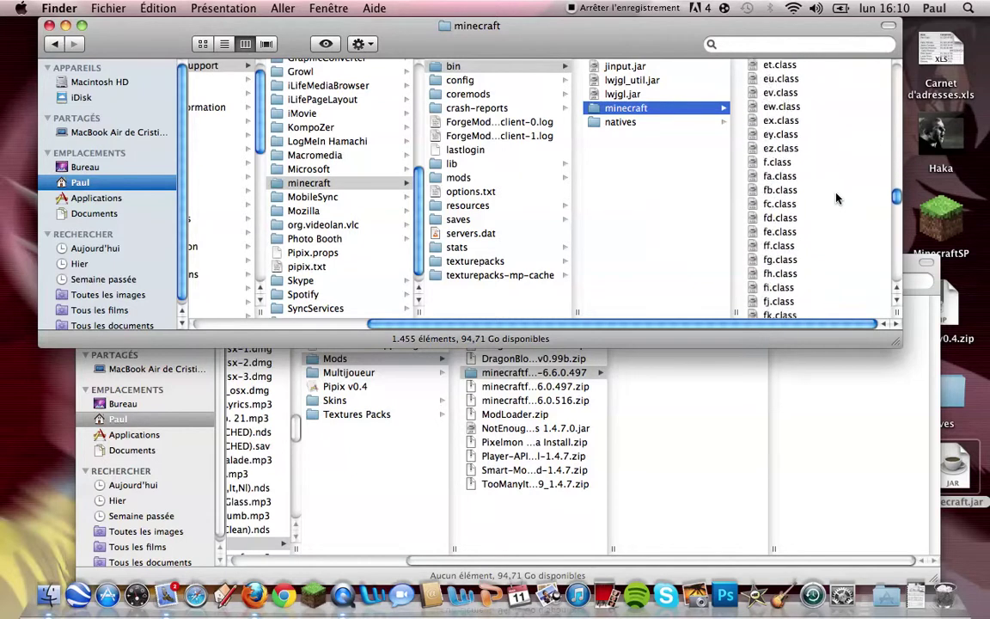
click(744, 156)
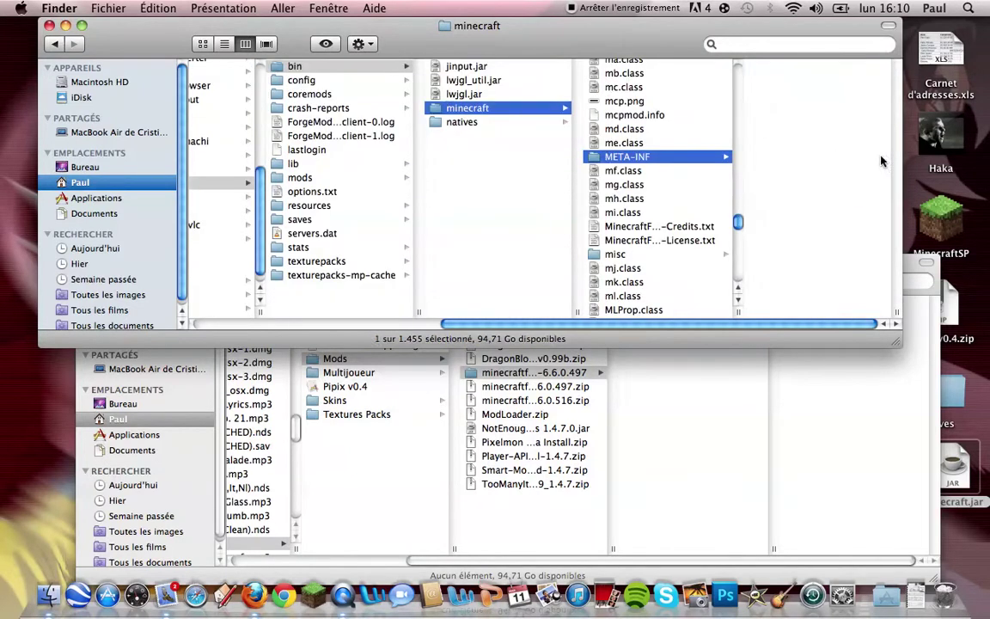
click(829, 82)
shift+click(808, 95)
right_click(788, 86)
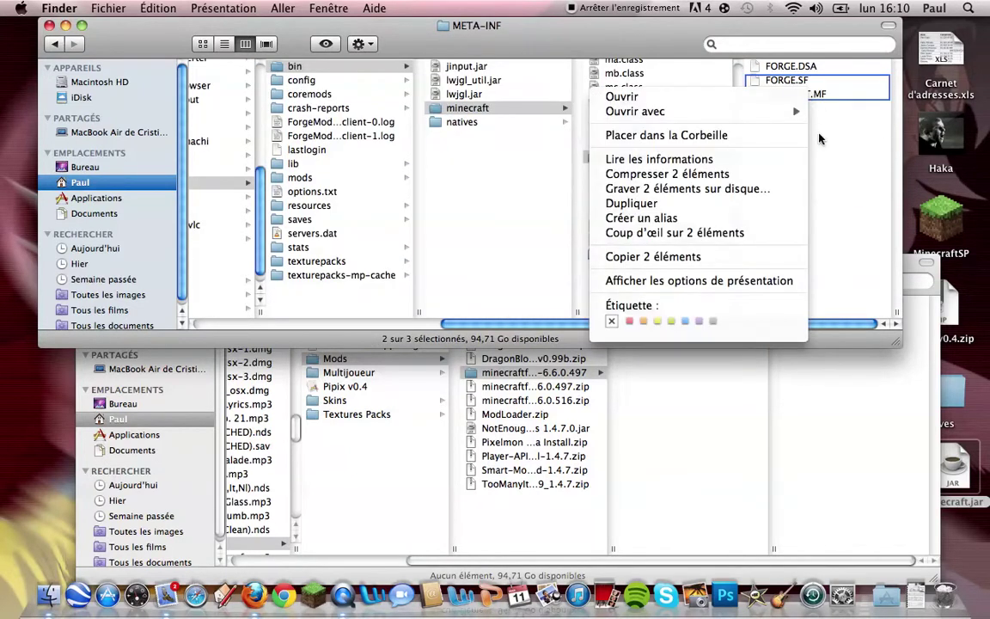
click(745, 134)
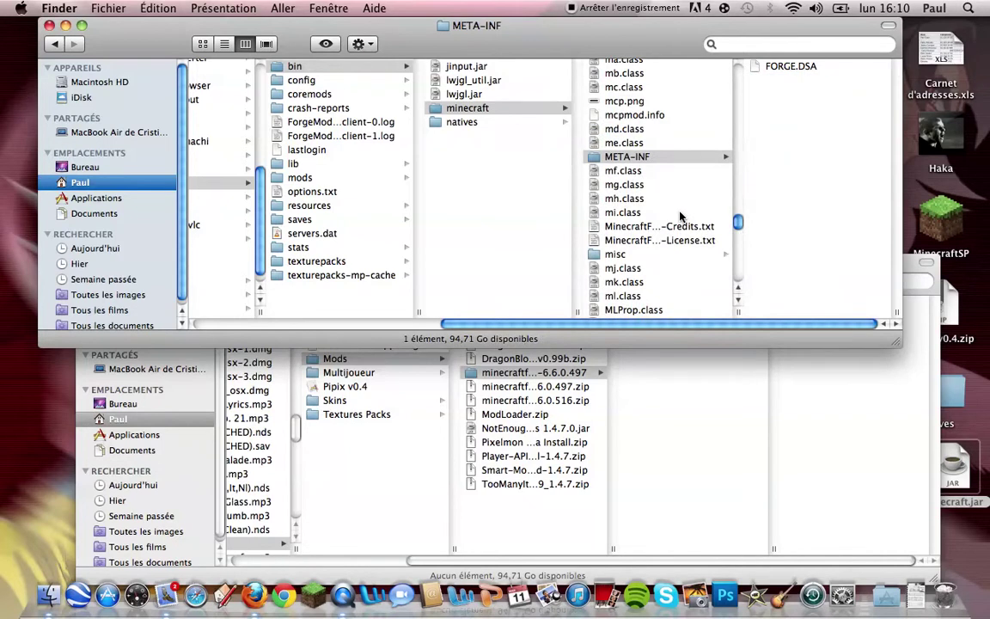
Step: Compress all files in the unpacked minecraft folder in bin into a single zip archive
drag(738, 223, 756, 26)
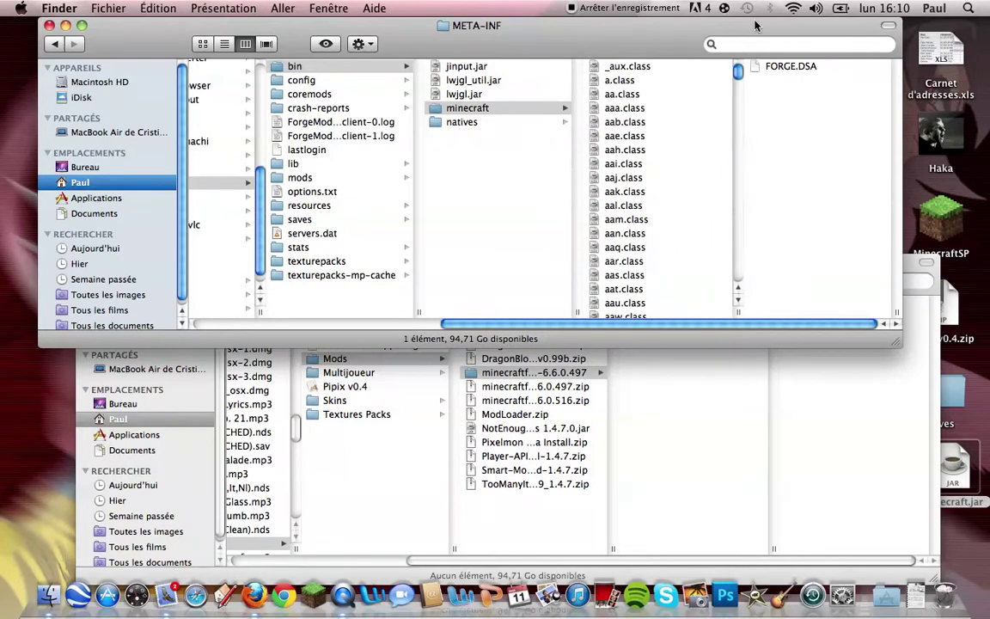
click(662, 67)
key(super+a)
right_click(662, 172)
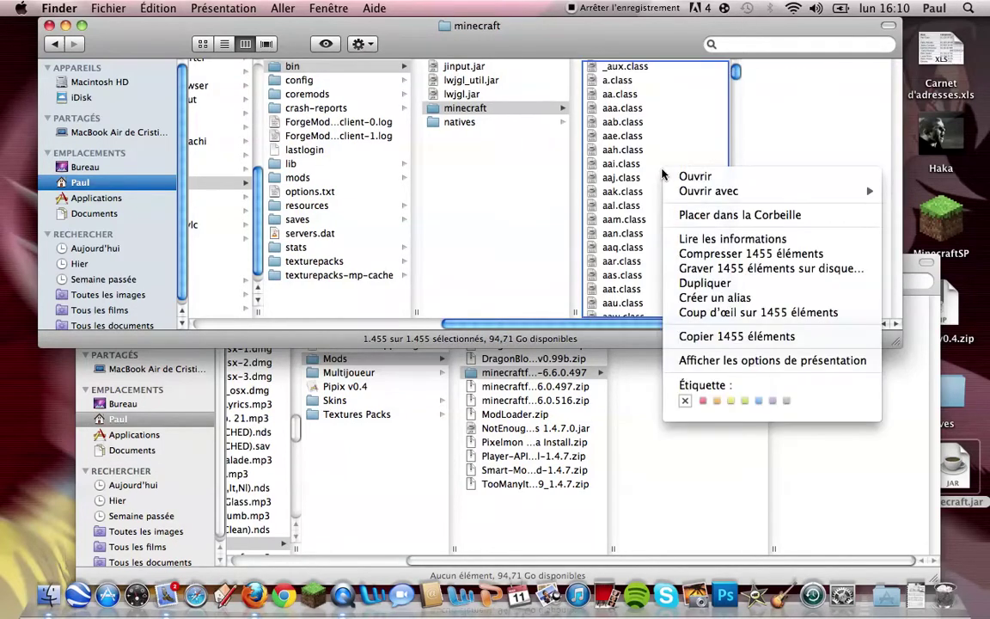
click(770, 256)
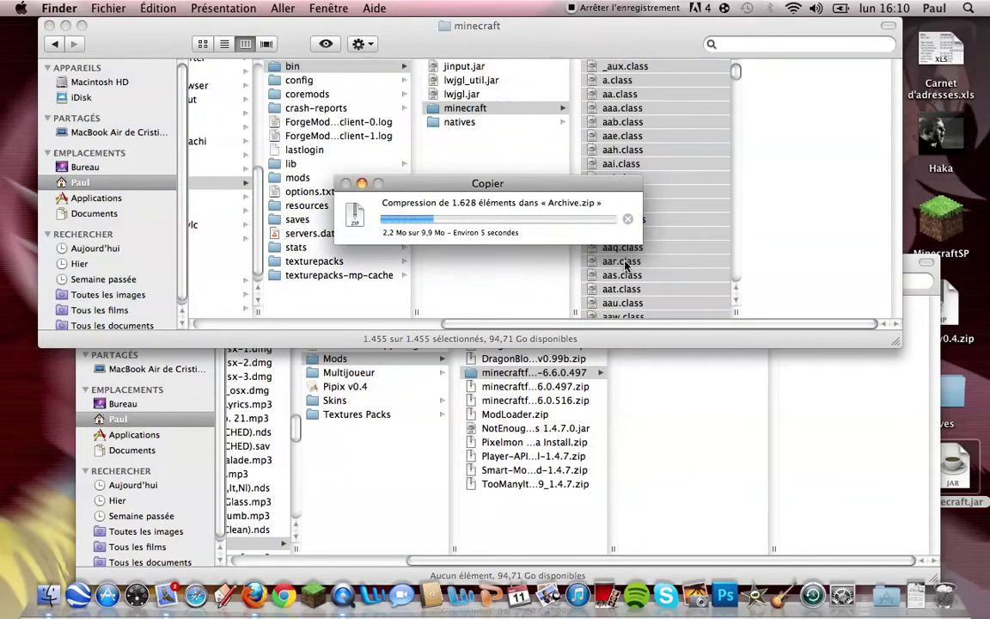
Step: Rename Archive.zip in the unpacked minecraft folder as minecraft.jar and move it into the bin folder
scroll(684, 232, down, 15)
scroll(677, 232, down, 20)
scroll(677, 232, down, 20)
scroll(677, 240, down, 7)
scroll(677, 139, up, 5)
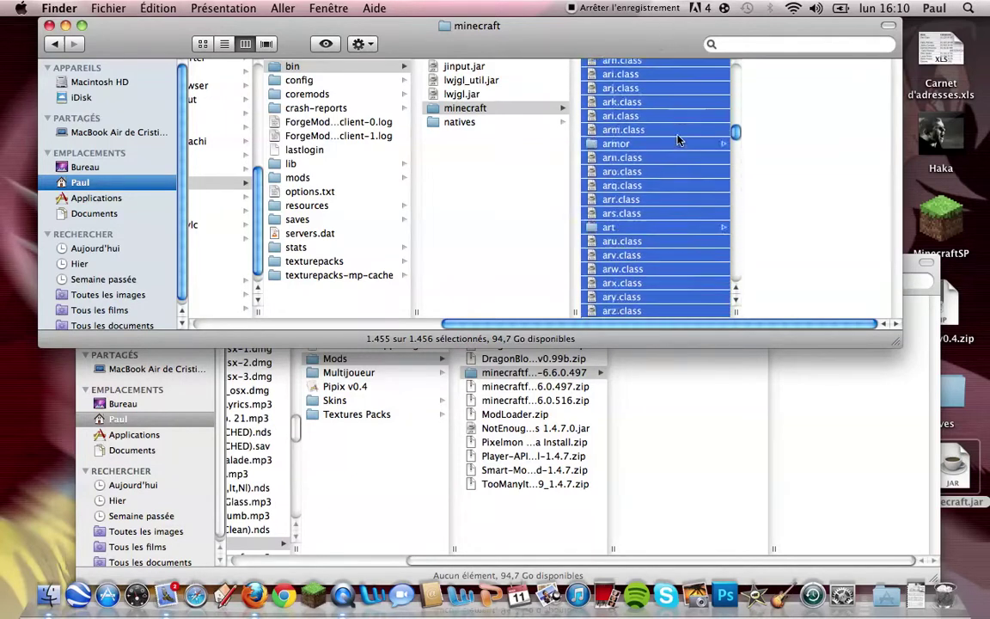
click(649, 241)
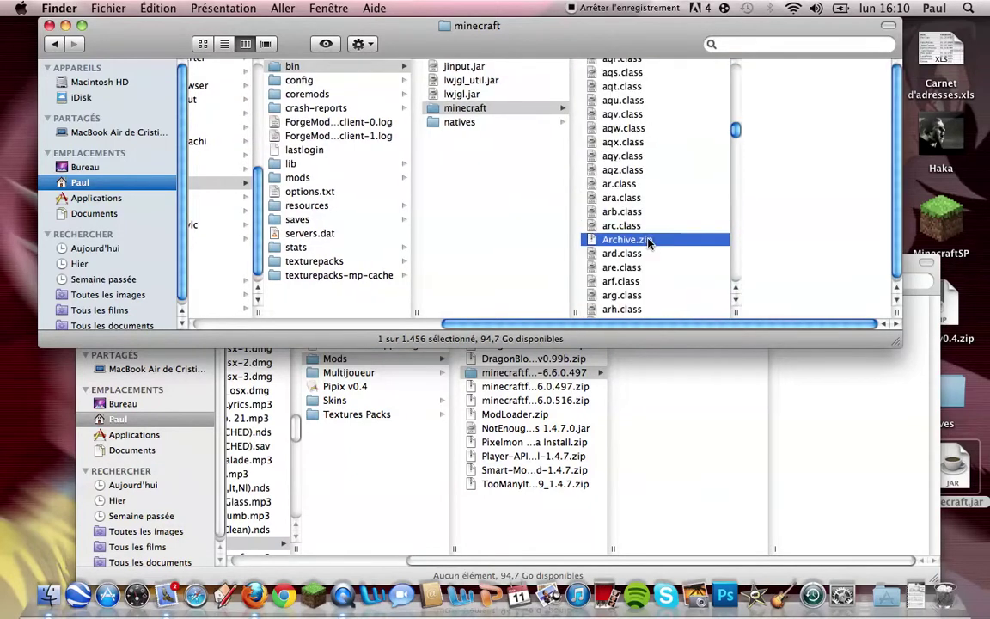
click(636, 240)
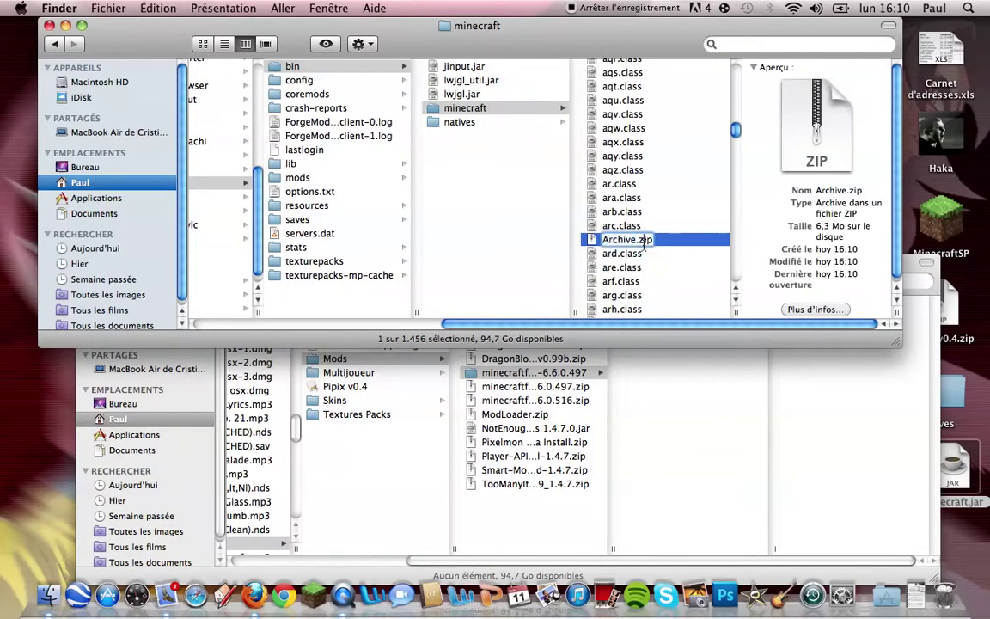
text(minecraft.jar)
key(Return)
click(579, 212)
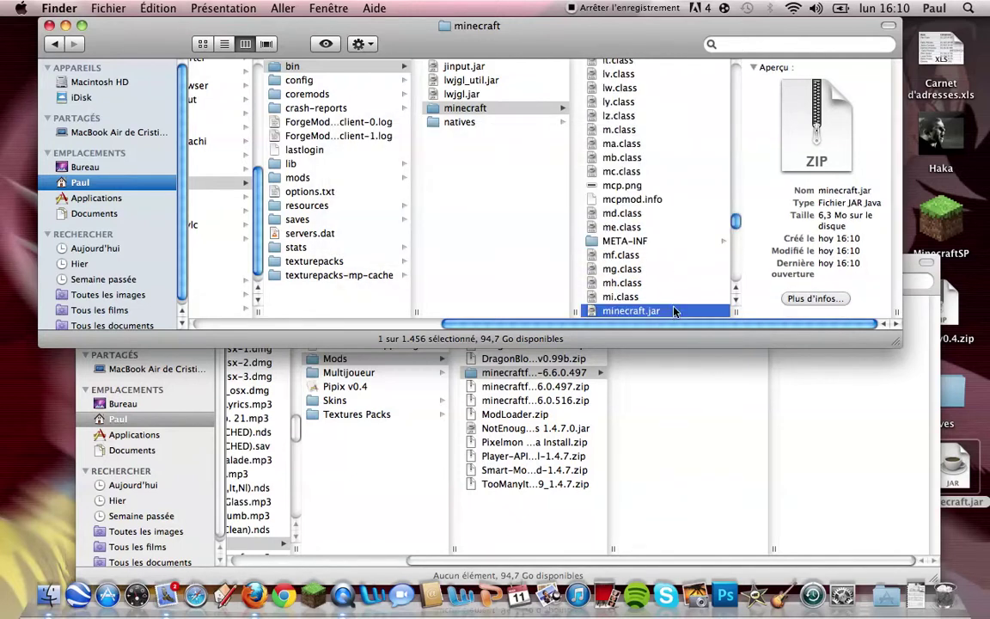
drag(606, 280, 455, 274)
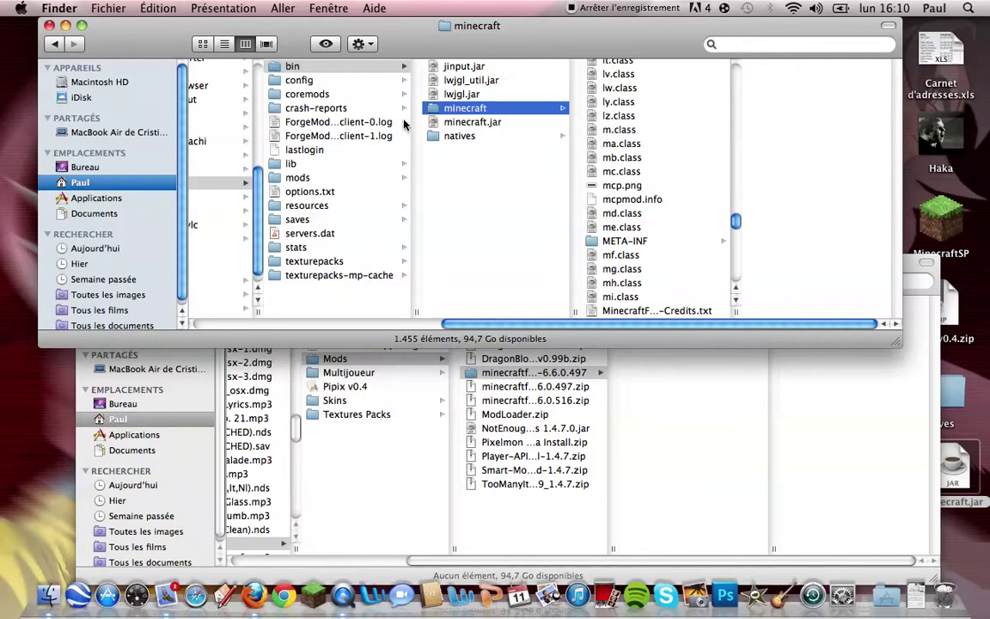
Step: Move the two ForgeModLoader client log files in the main minecraft folder to the trash
click(365, 122)
shift+click(365, 136)
right_click(369, 122)
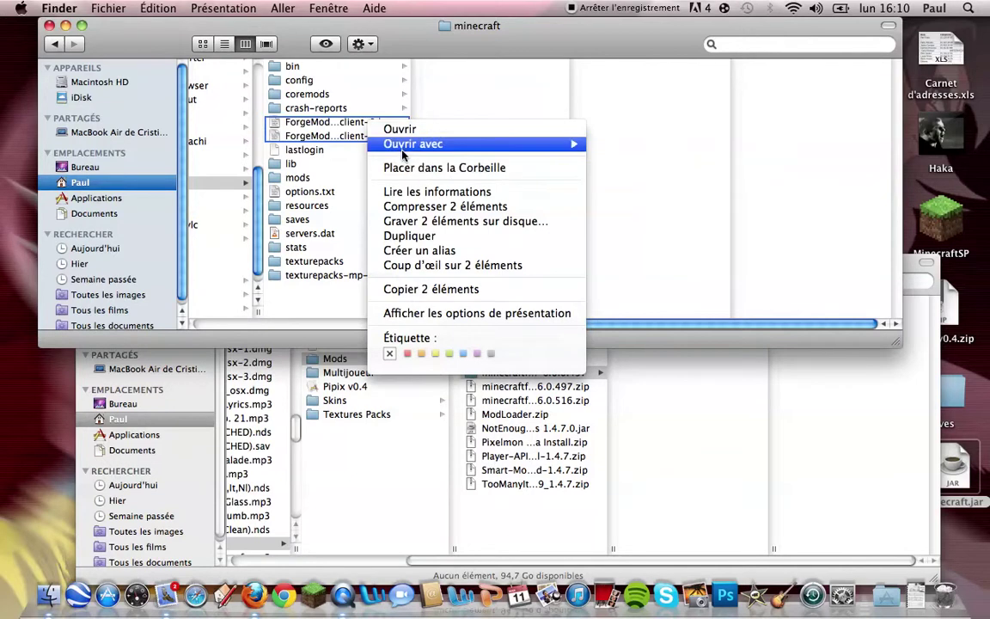
click(405, 168)
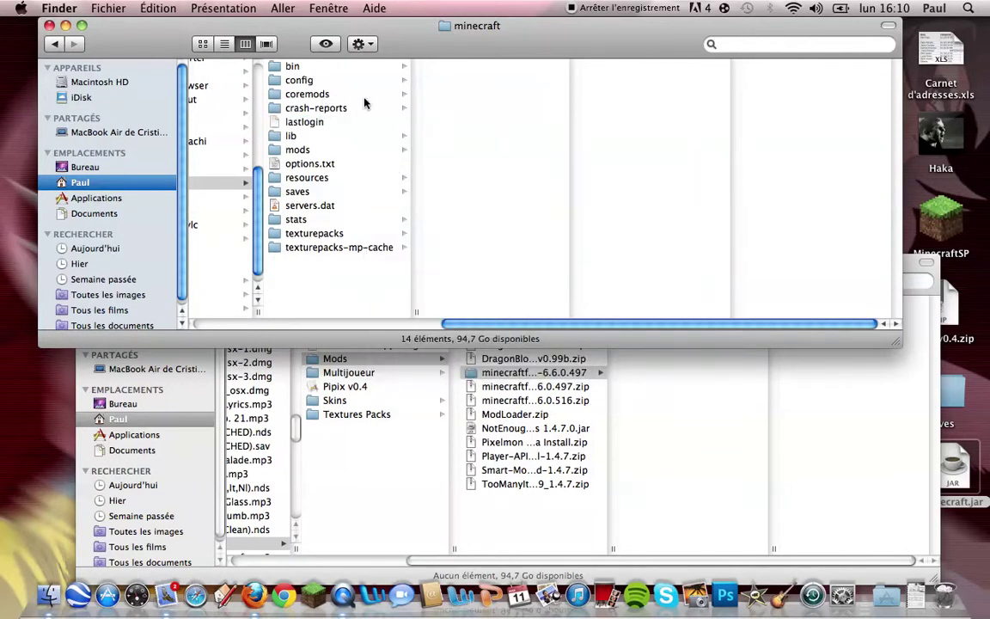
Step: Check the coremods folder against NotEnoughItems 1.4.7.0.jar and CodeChickenCore 0.7.3.jar in the Mods folder
click(303, 93)
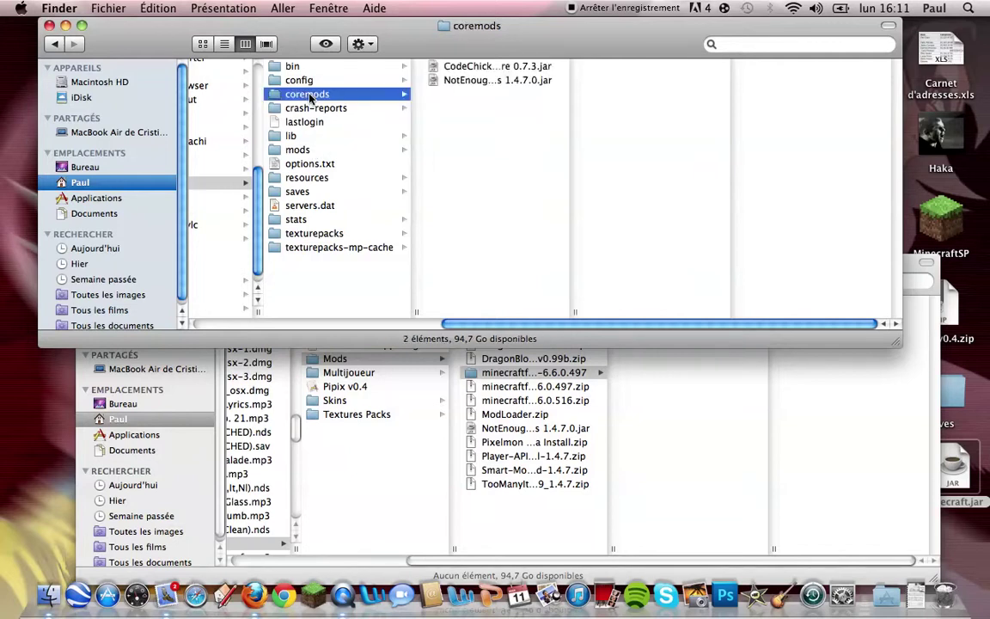
click(519, 393)
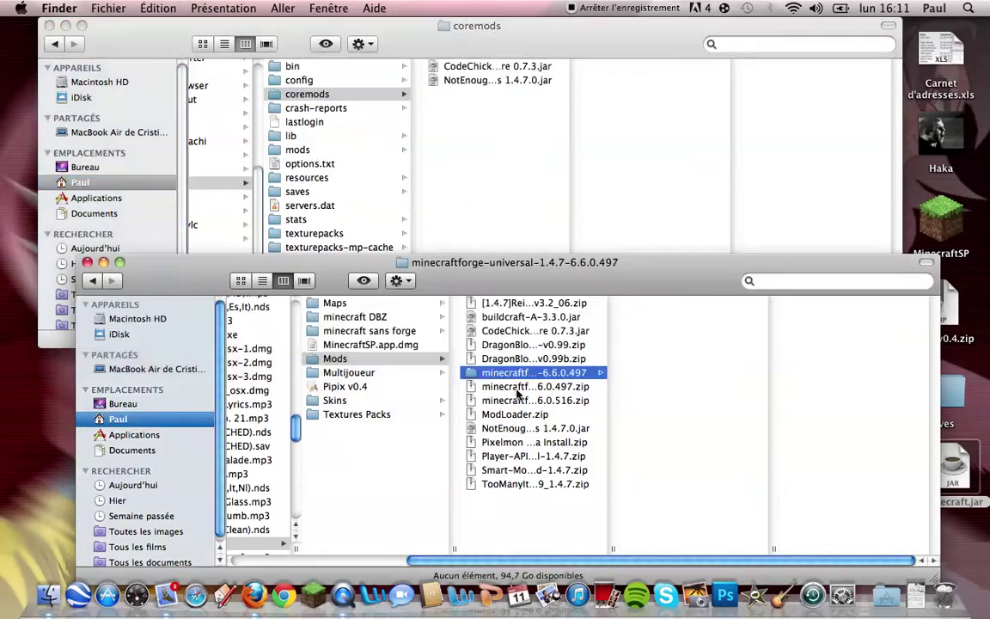
click(514, 429)
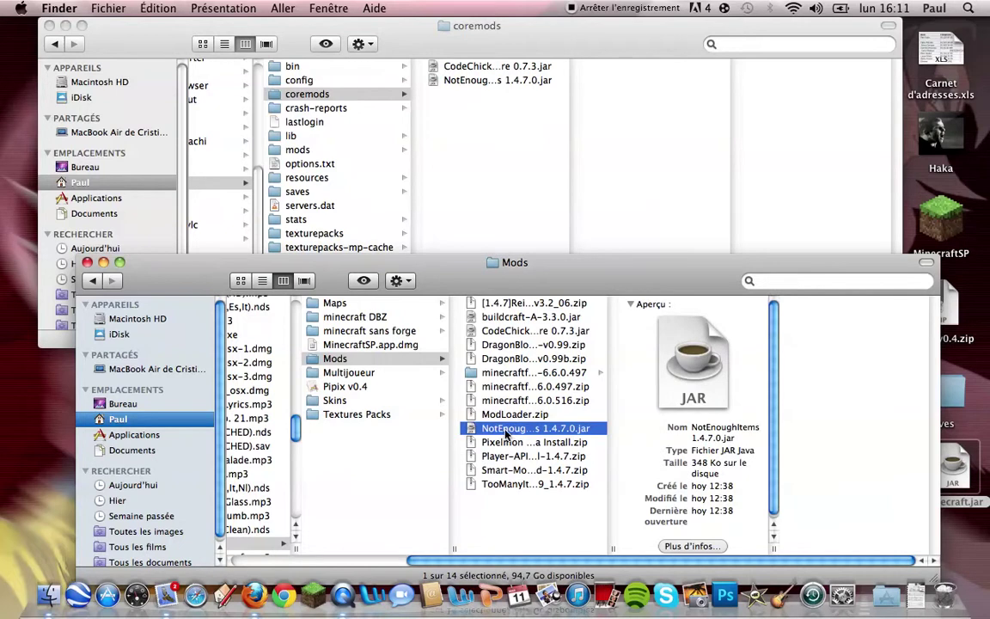
click(521, 333)
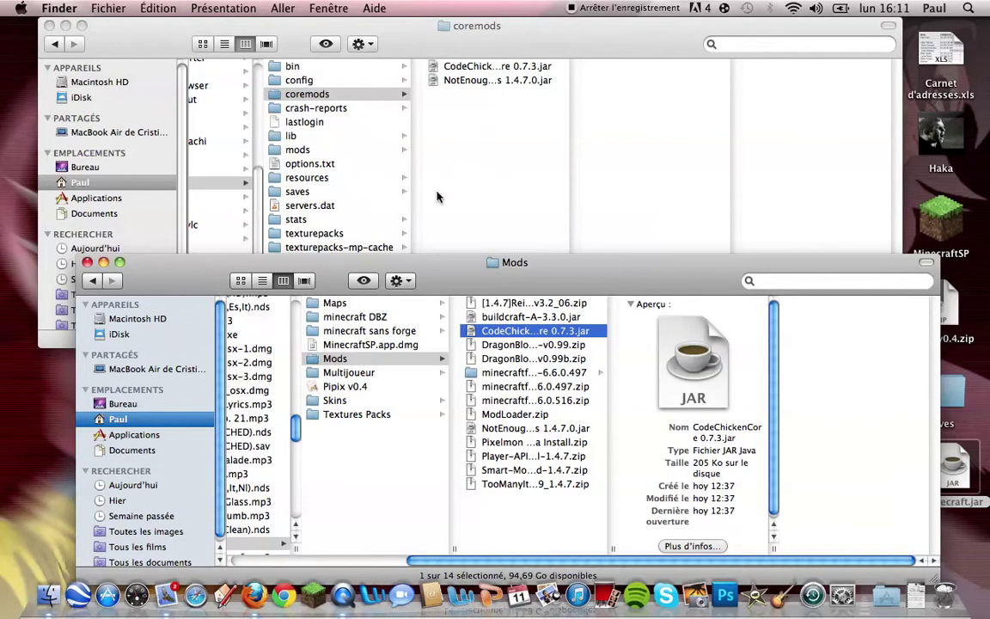
Step: Switch to MinecraftSP, enter the game from the launcher and enlarge its window to fill the screen
click(325, 590)
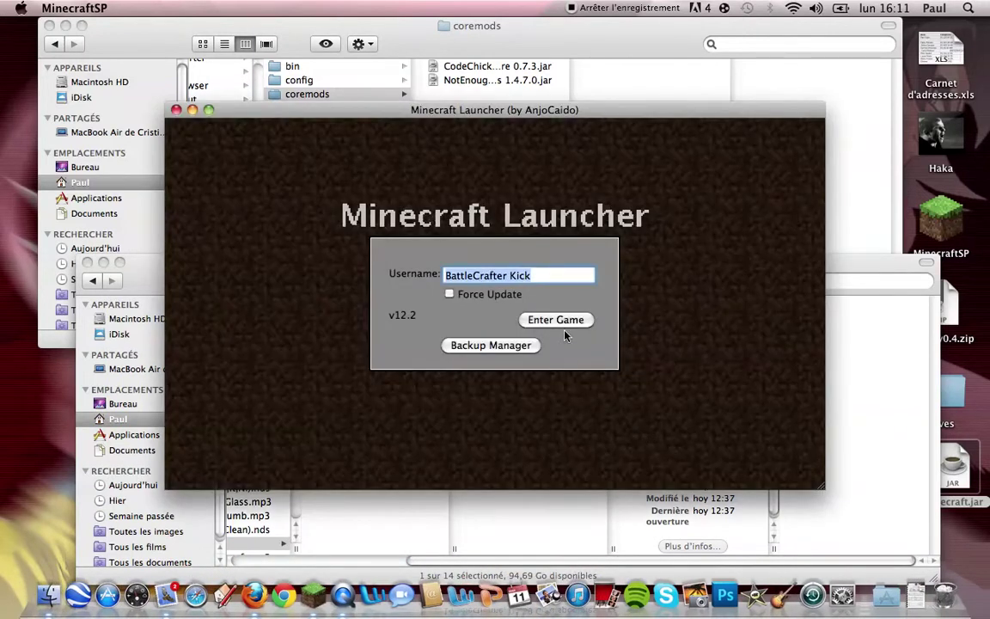
click(564, 320)
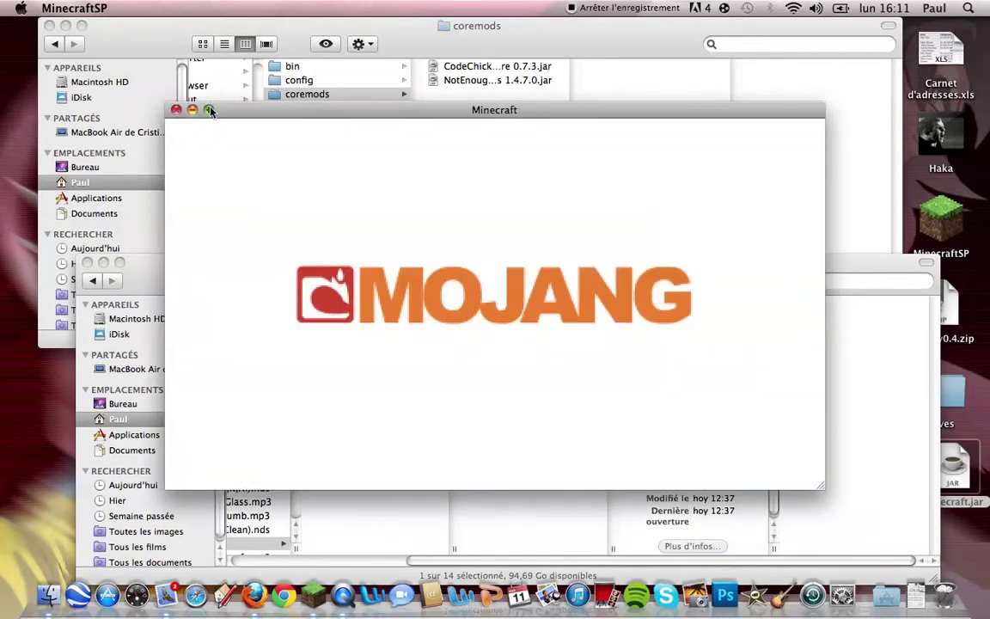
click(209, 110)
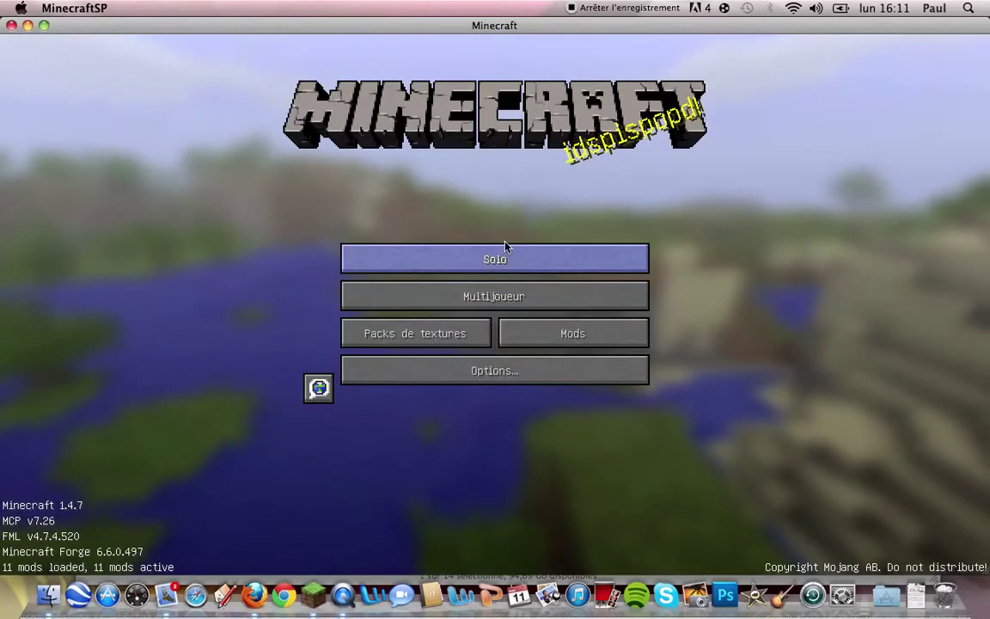
Step: Load the single-player world Survie Buildcraftg
click(506, 251)
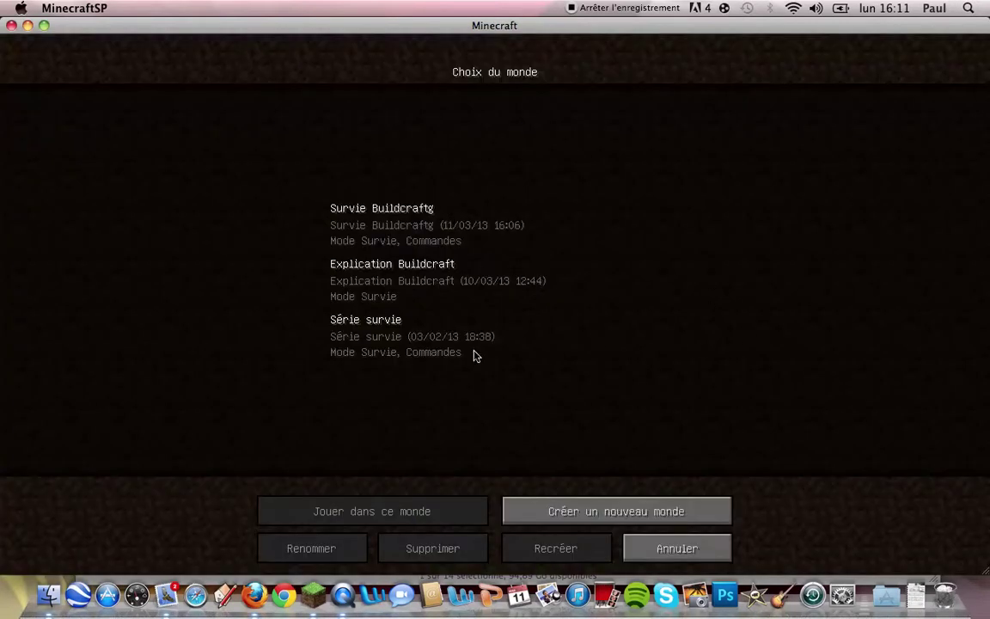
double_click(467, 239)
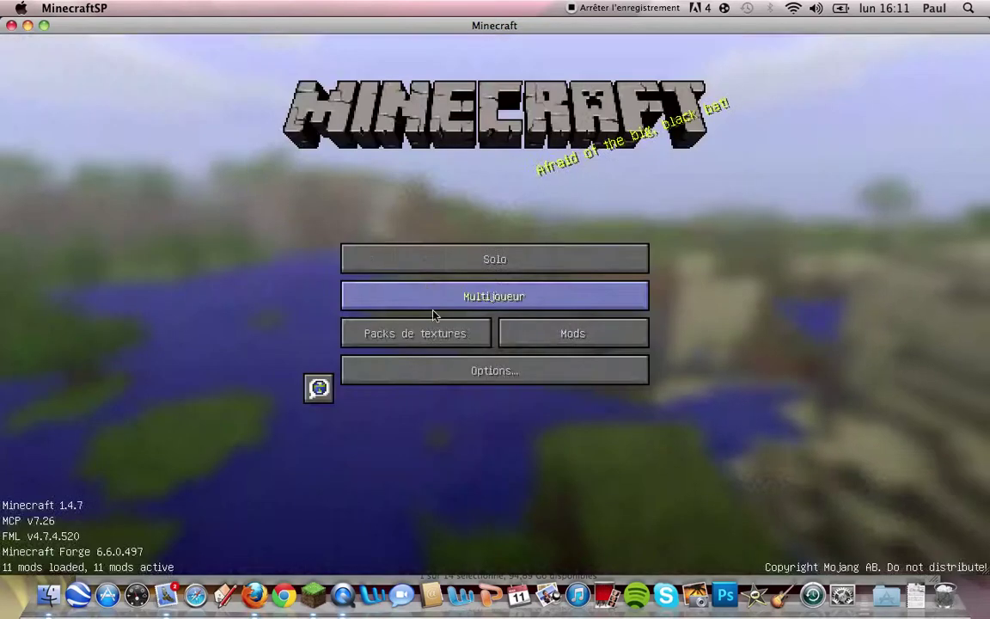
click(485, 270)
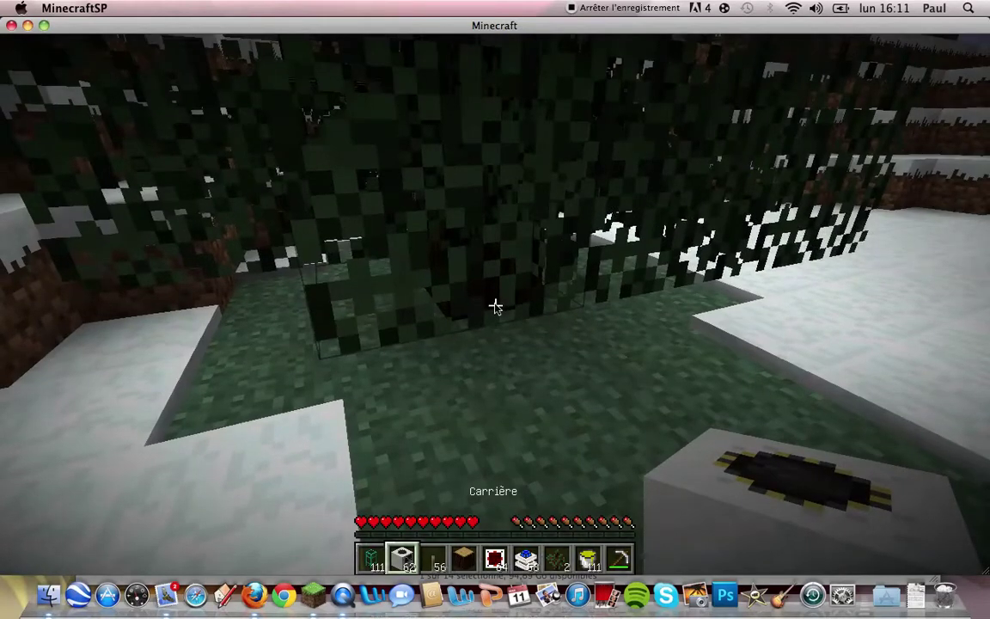
Step: Enable the magnet mode of Not Enough Items from the inventory and return to the world
key(e)
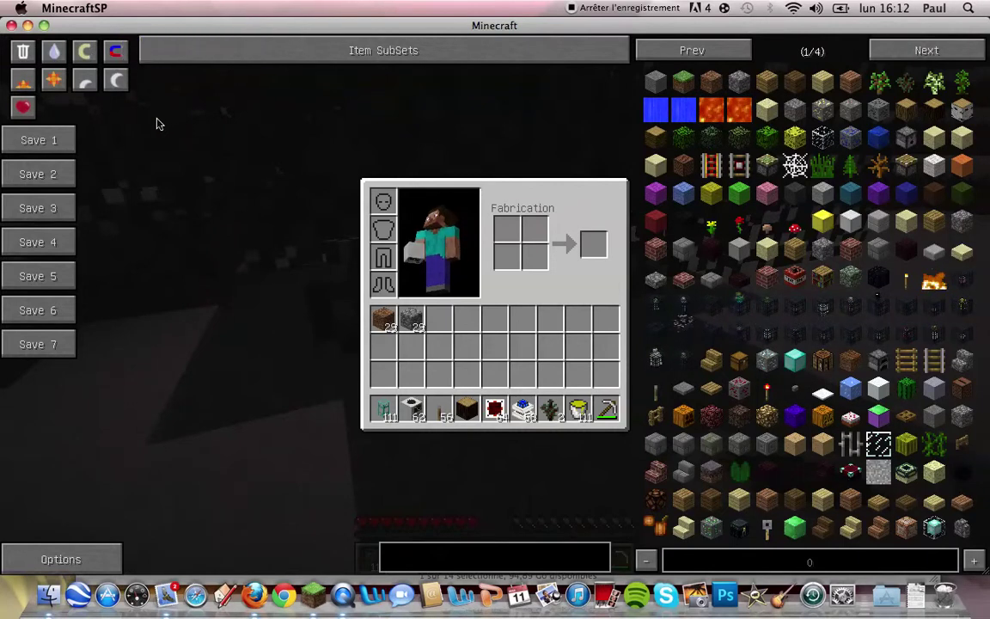
click(116, 50)
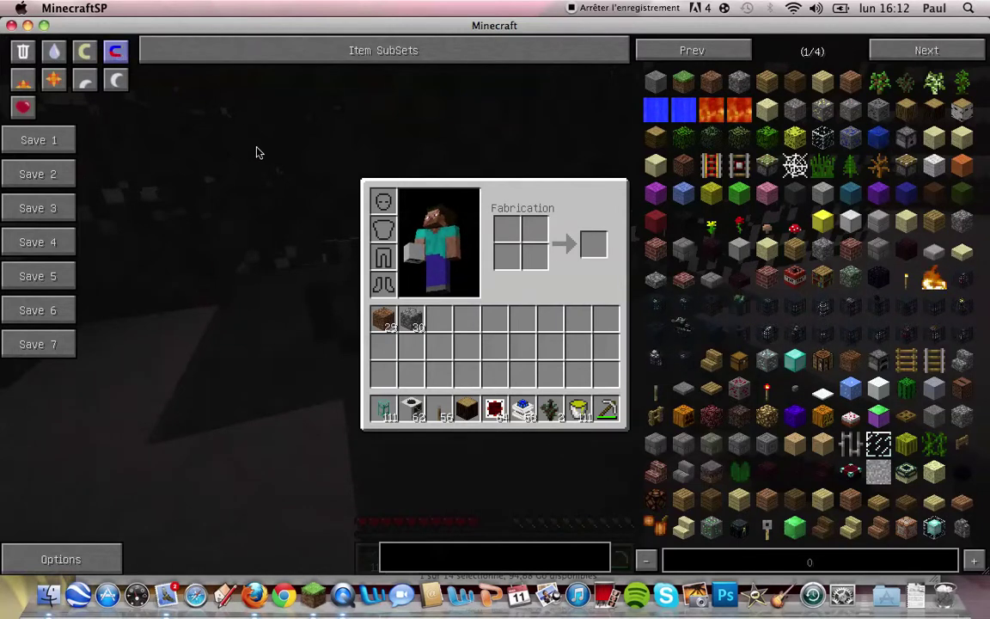
key(e)
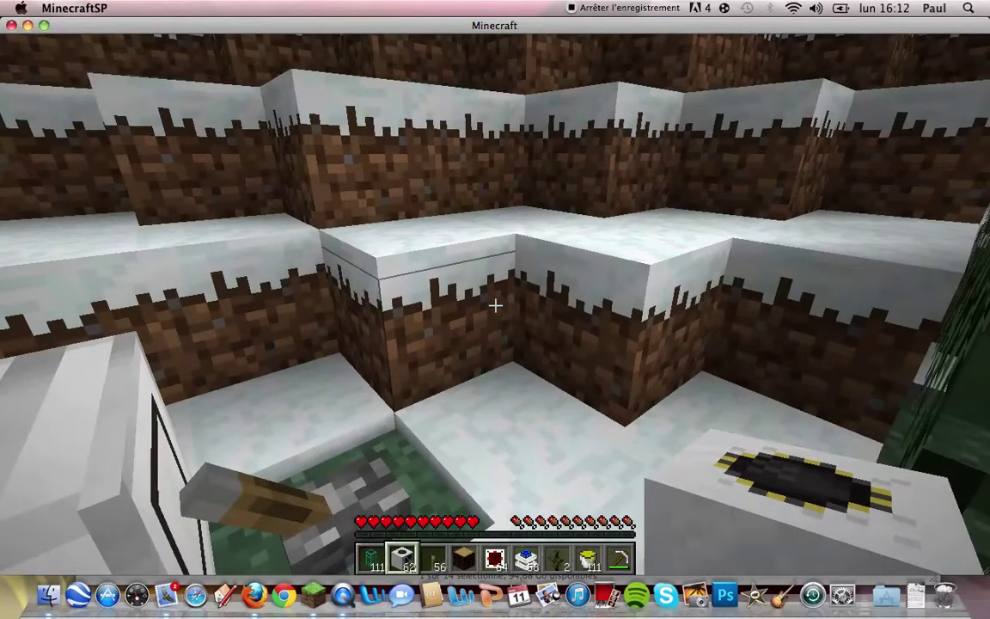
Step: Try out magnet mode around the quarry using the levers from the third hotbar slot
key(3)
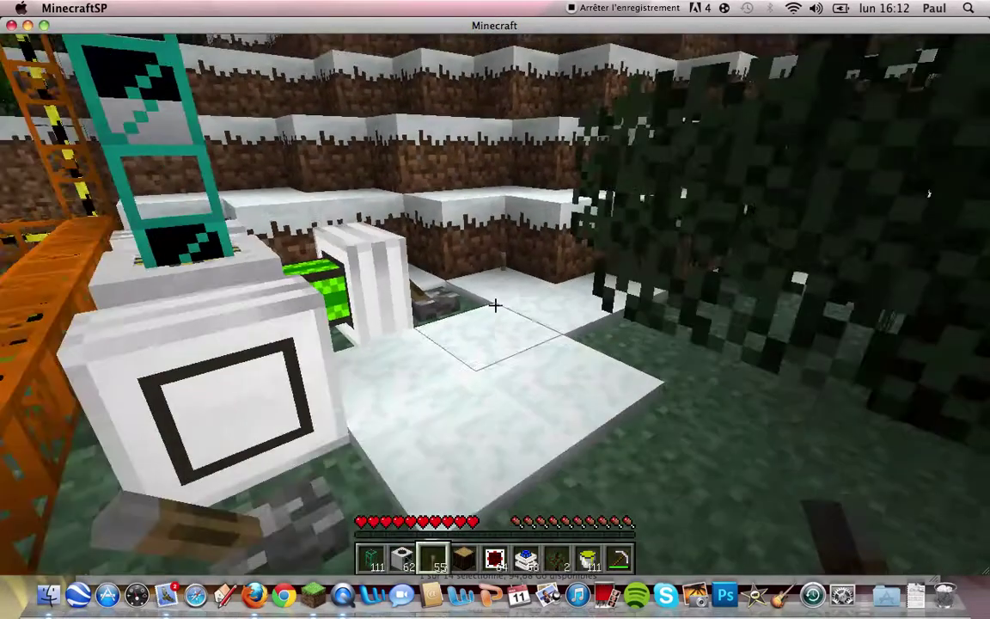
right_click(496, 305)
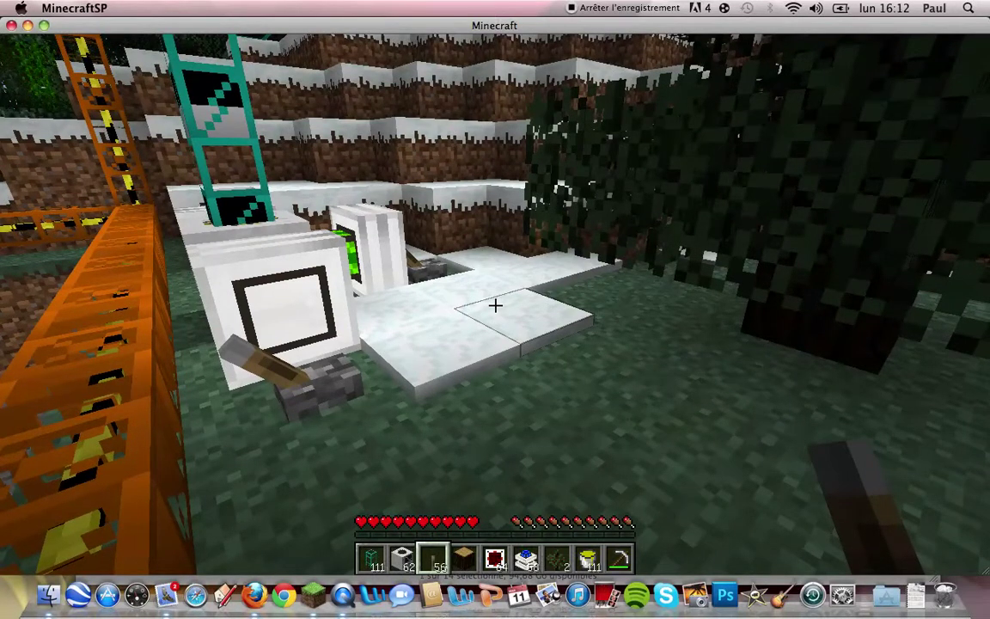
key(w)
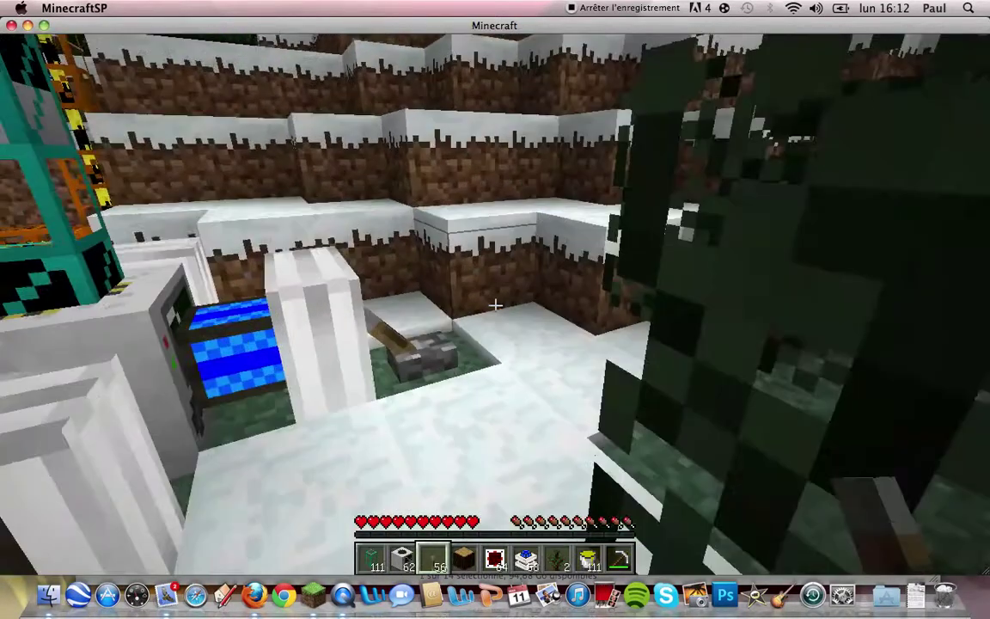
key(a)
right_click(495, 305)
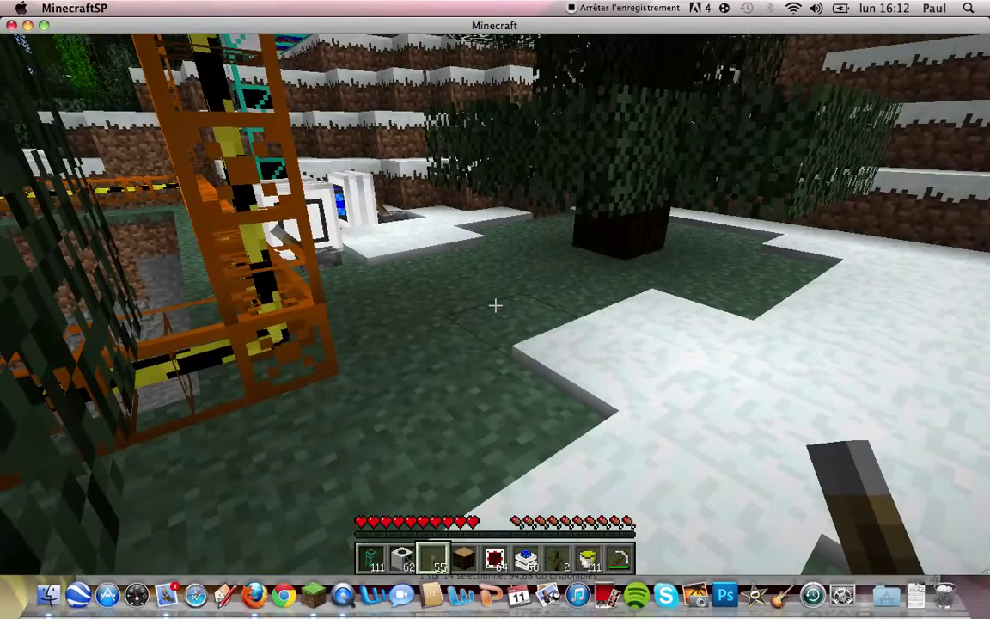
key(w)
key(w)
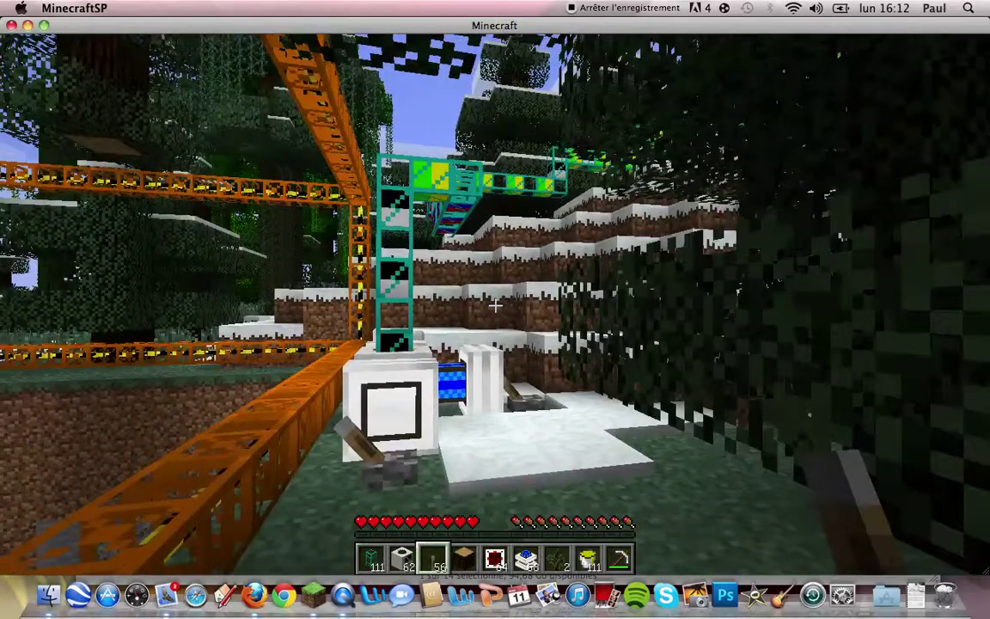
right_click(495, 305)
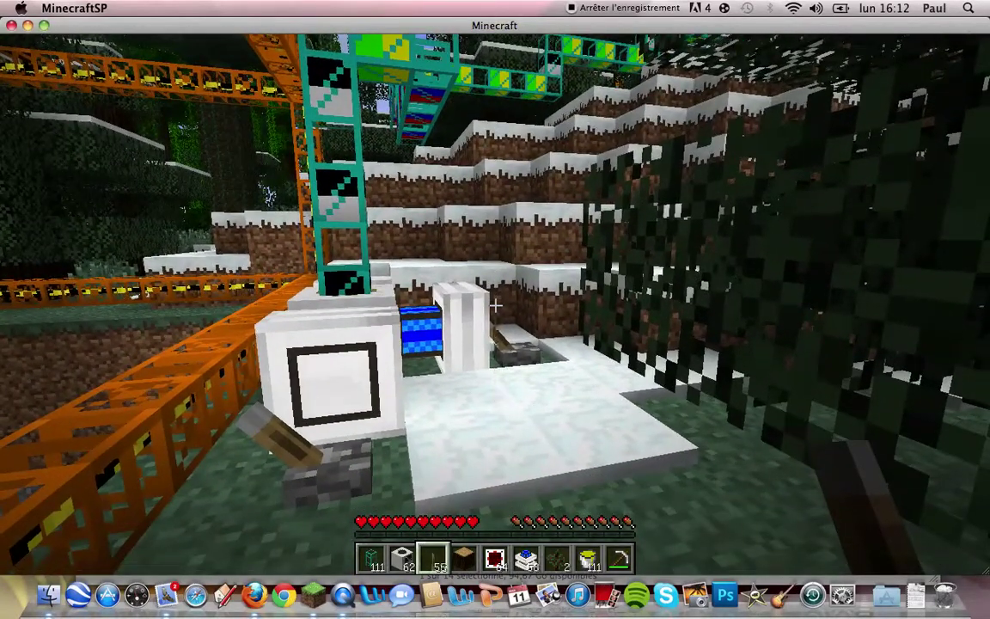
Step: Turn off magnet mode in the inventory and show the crafting recipe for TNT
key(e)
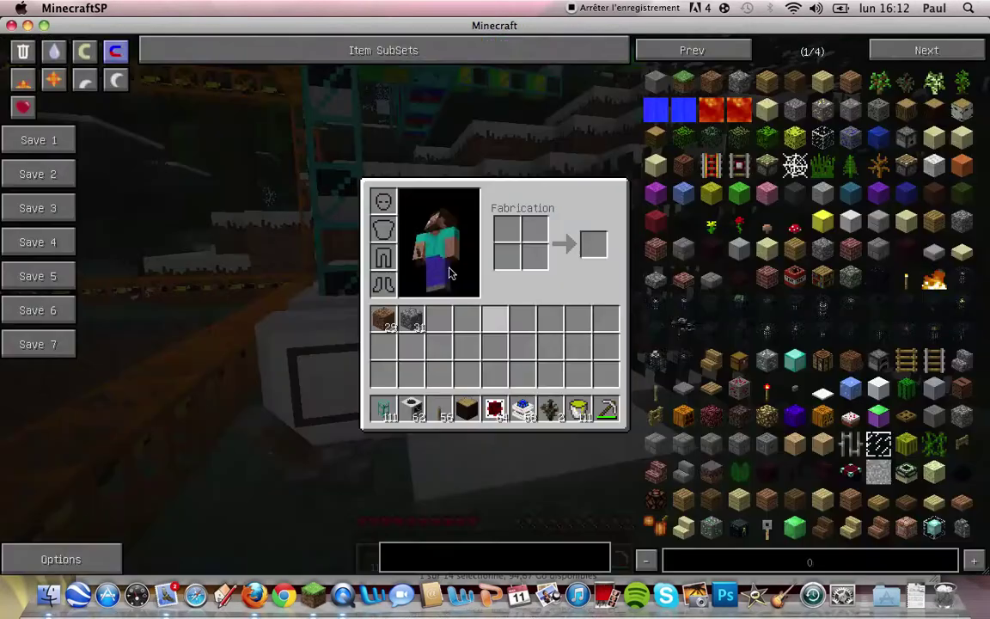
click(126, 56)
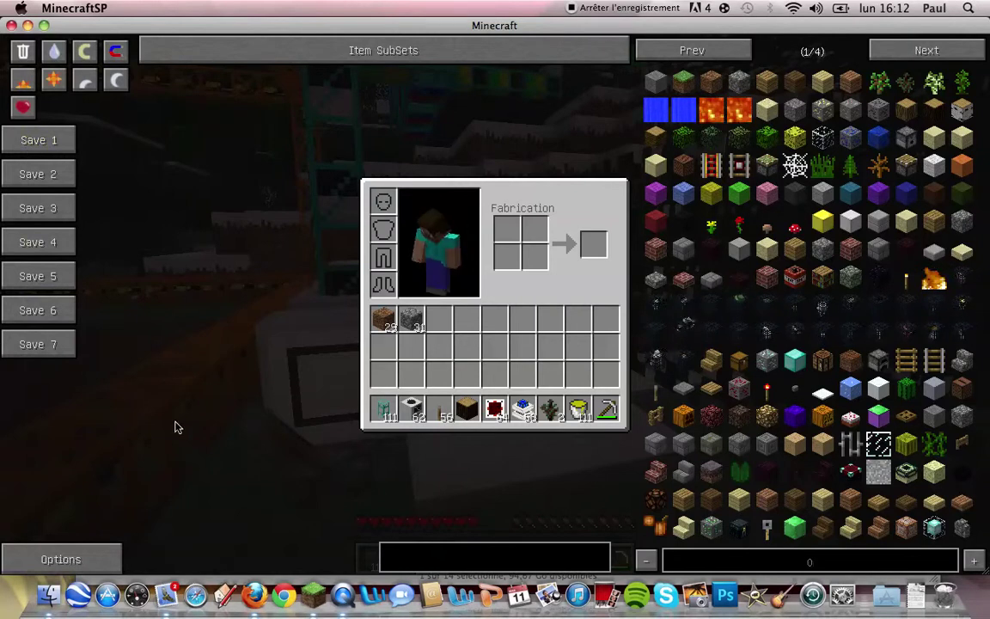
click(791, 273)
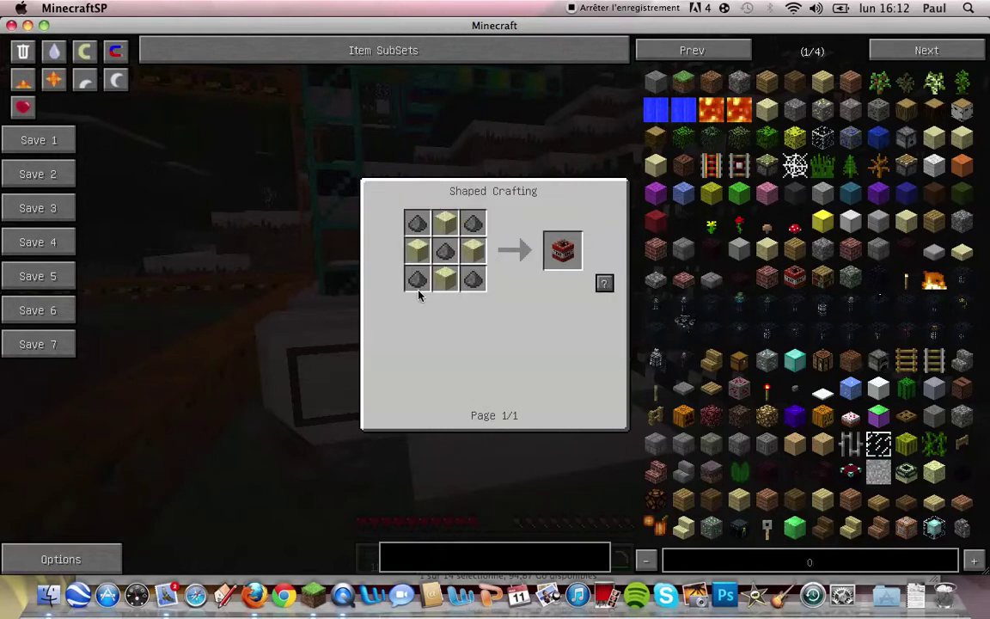